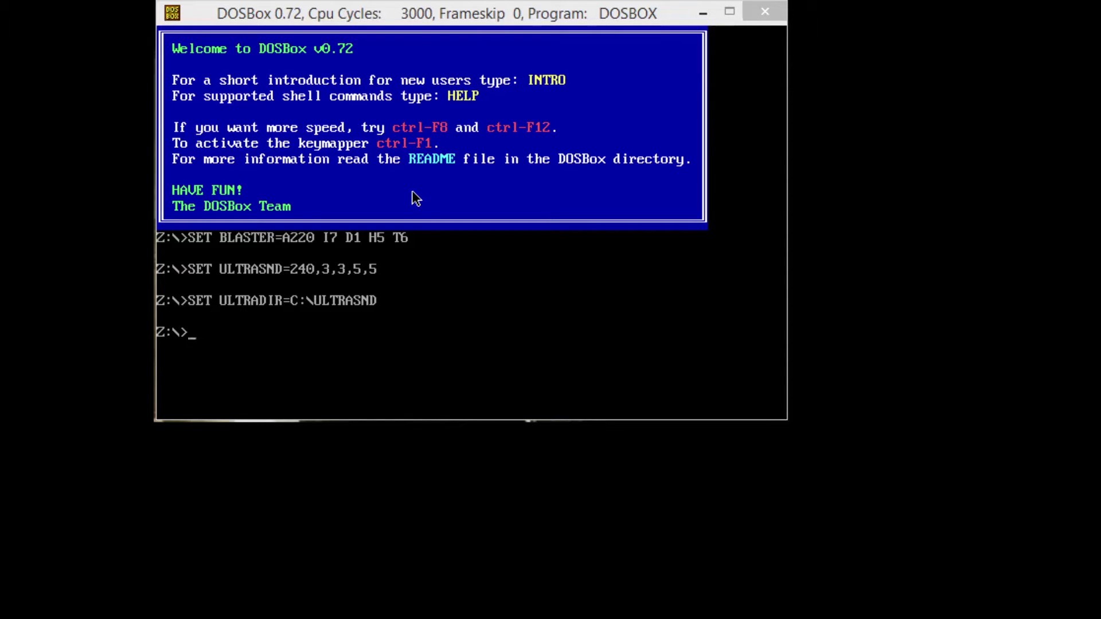
Step: Mount F:\ as drive F, switch to it, and list its contents
text(mount F: F:\)
key(Return)
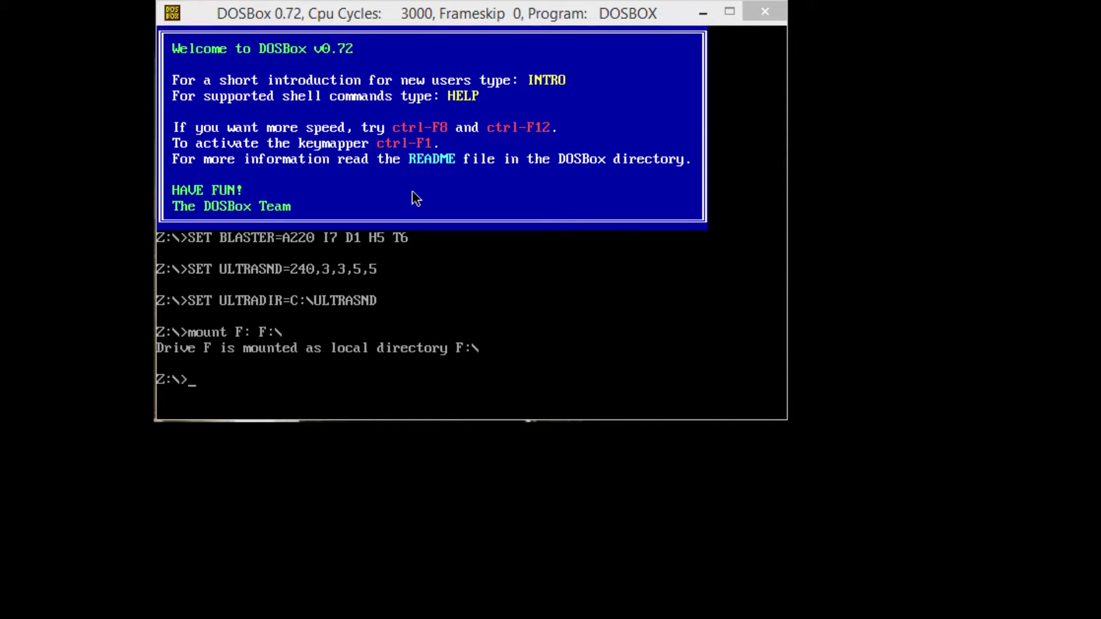
text(F:)
key(Return)
text(dir)
key(Return)
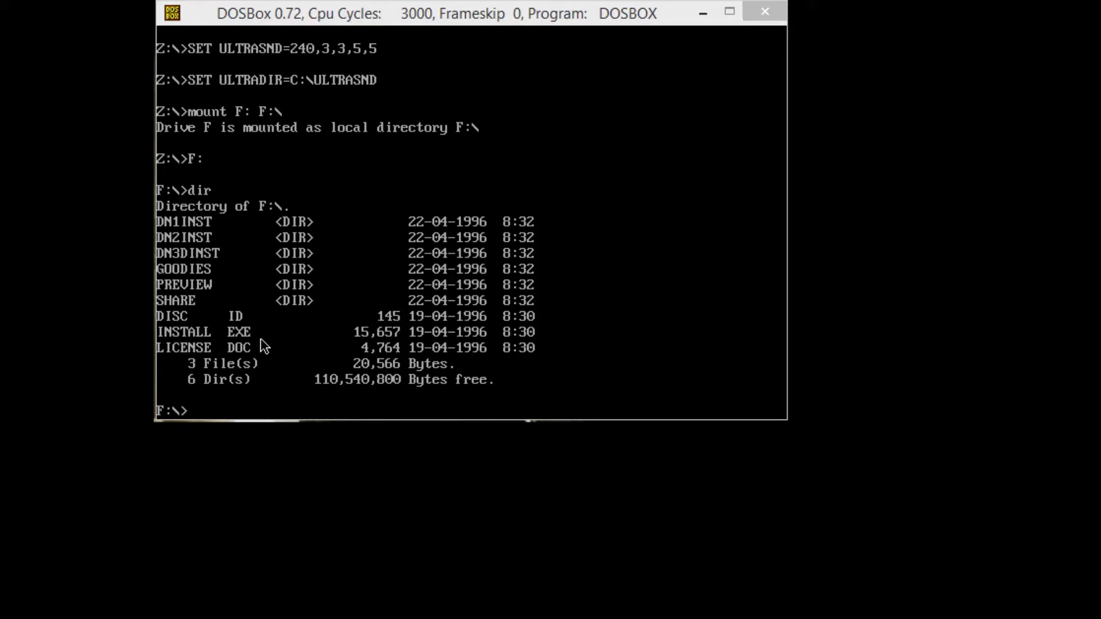
Step: Mount E:\ as drive E, switch to it, and list its contents
text(mount E: E:\)
key(Return)
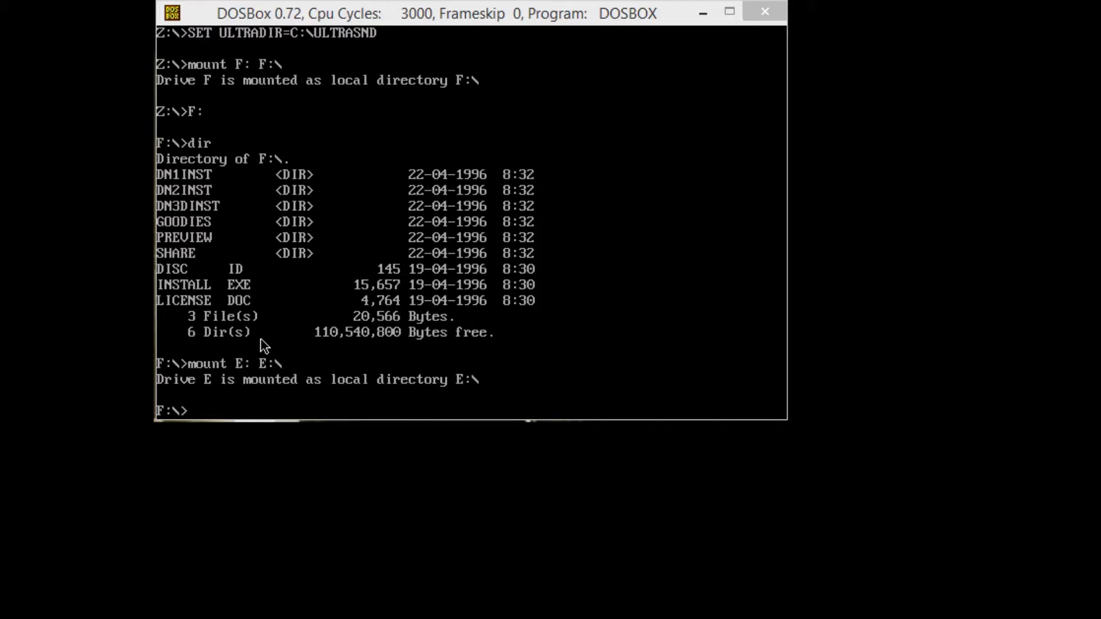
text(E:)
key(Return)
text(dir)
key(Return)
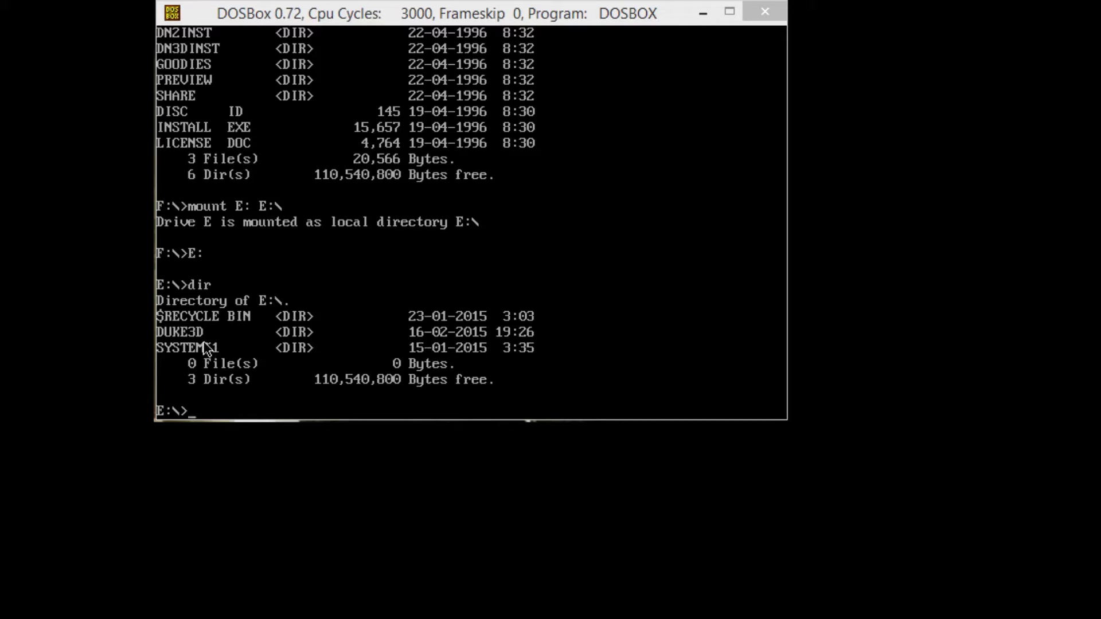
Step: Return to drive F, list its files, and run install.exe
text(f:)
key(Return)
text(dir)
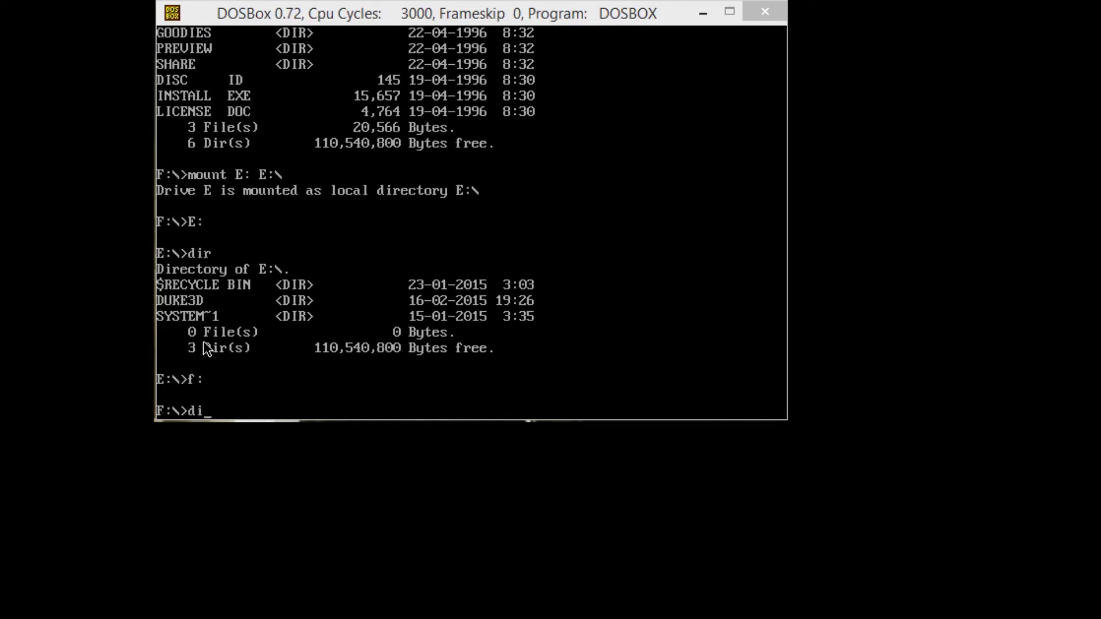
key(Return)
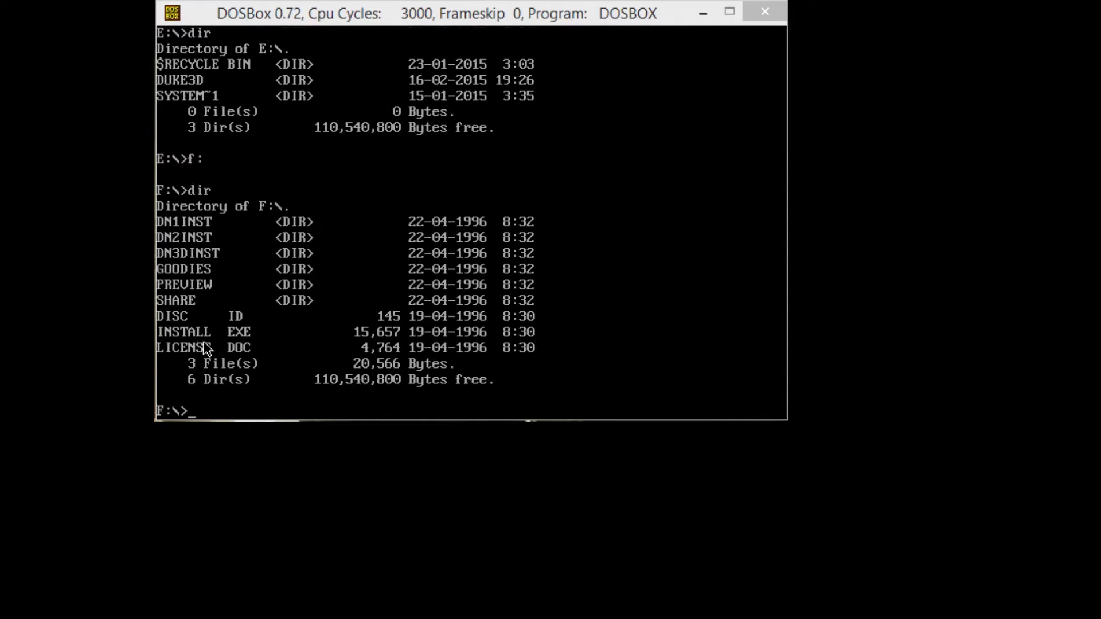
text(install.exe)
key(Return)
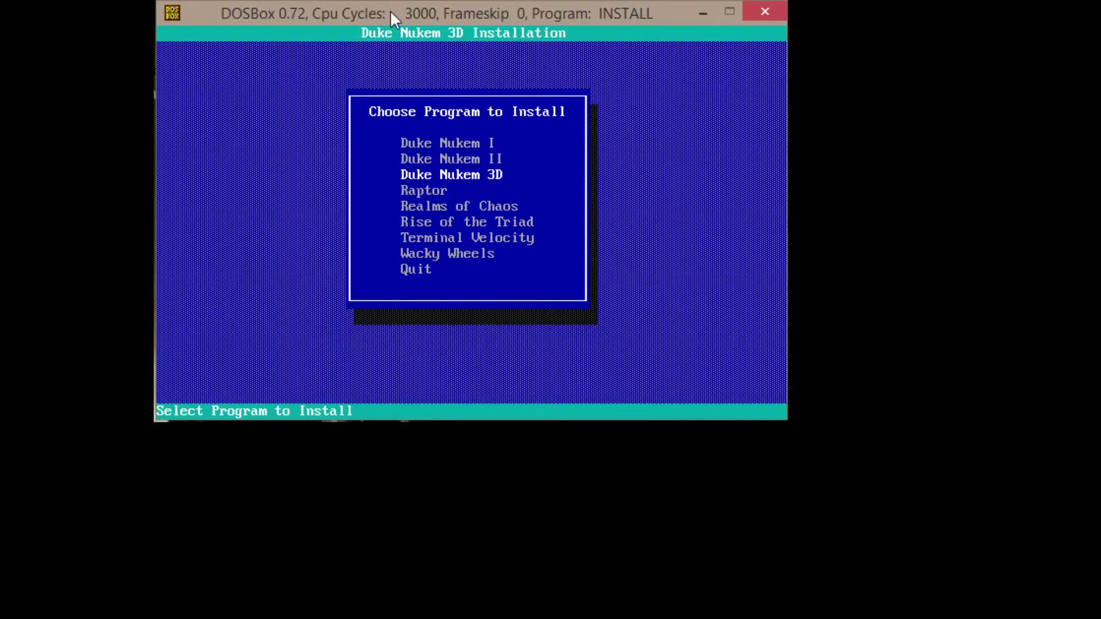
Step: Install Duke Nukem 3D into the default \DUKE3D directory and continue to the game's setup
key(Down)
key(Up)
key(Return)
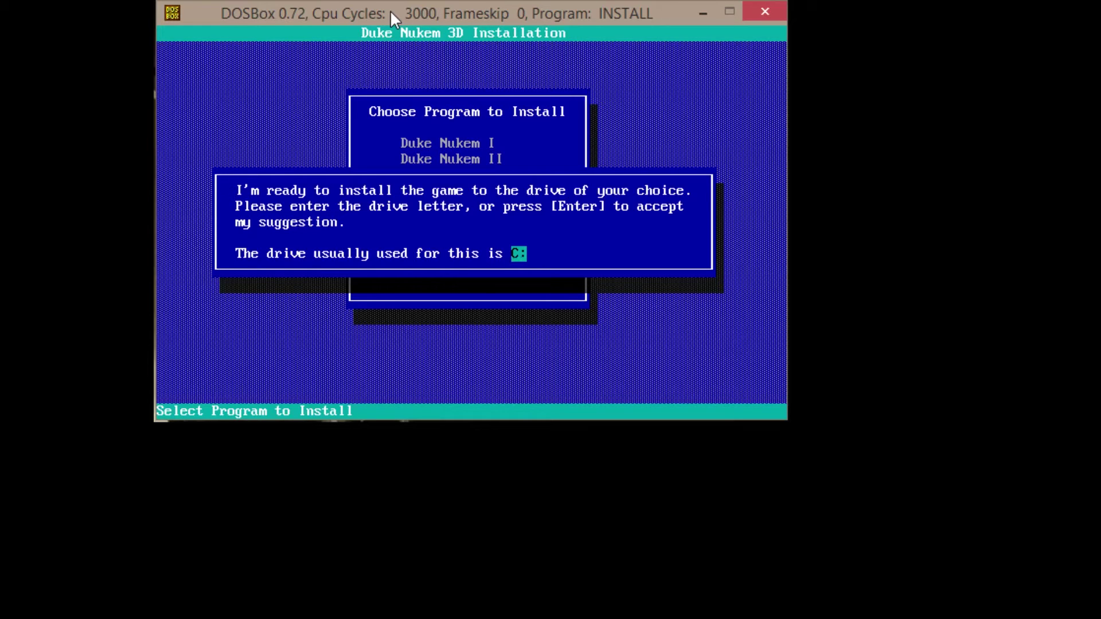
key(Return)
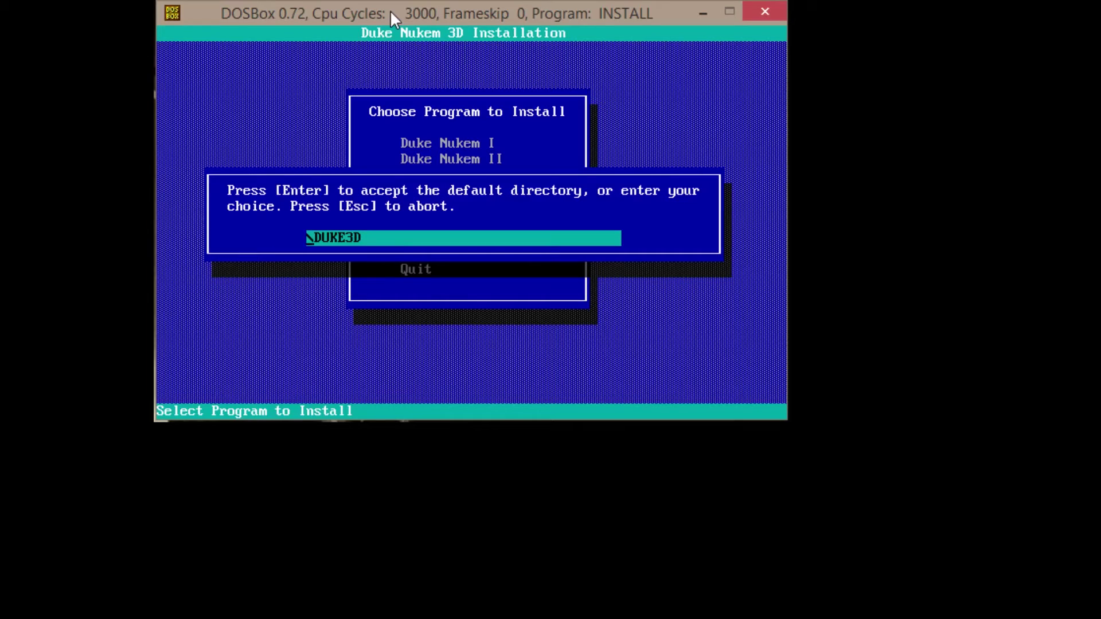
key(End)
key(Return)
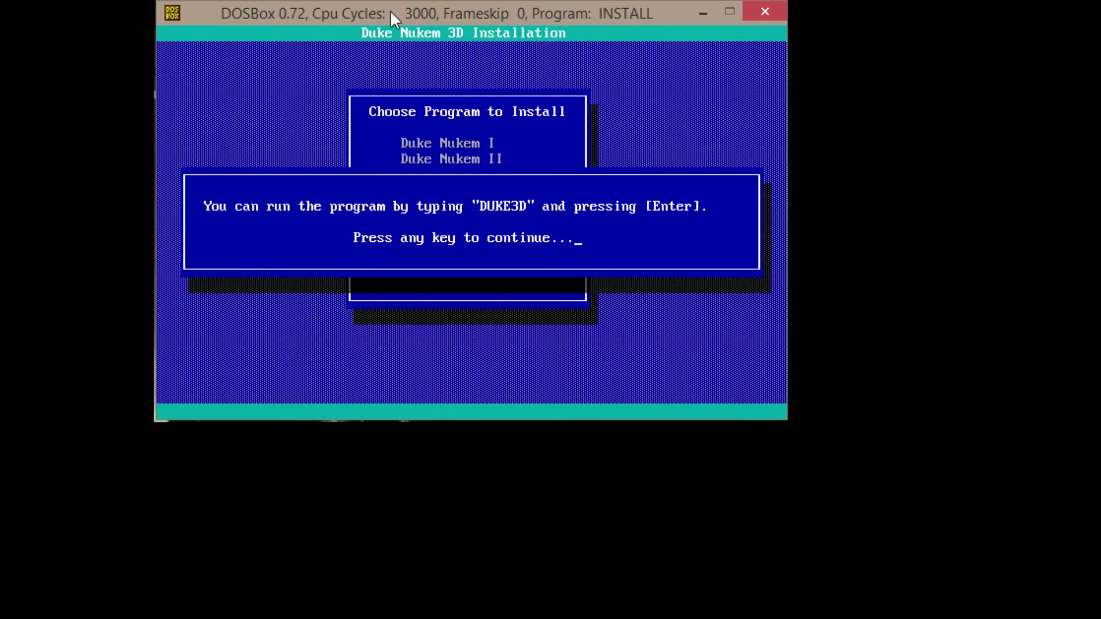
key(Return)
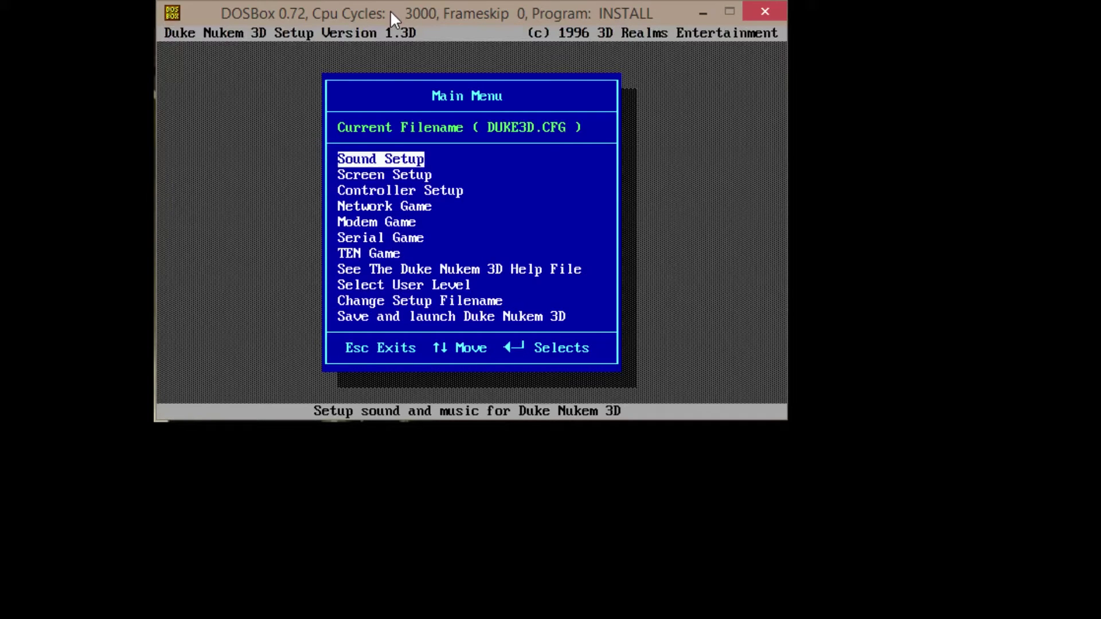
Step: Set the game's screen mode to the VESA resolution 800 x 600
key(Down)
key(Up)
key(Down)
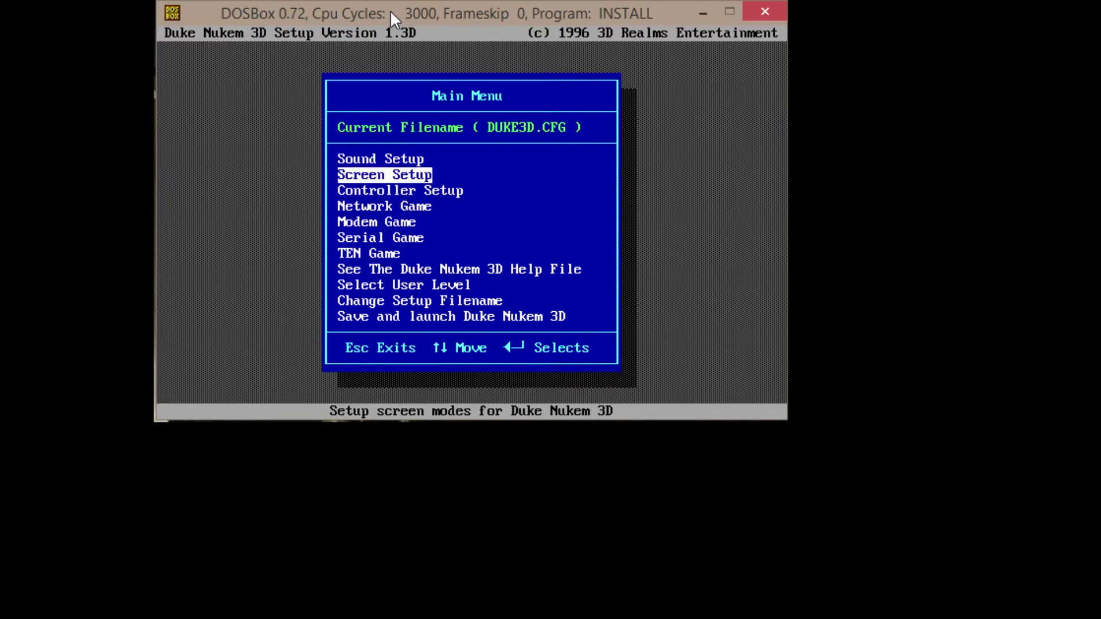
key(Down)
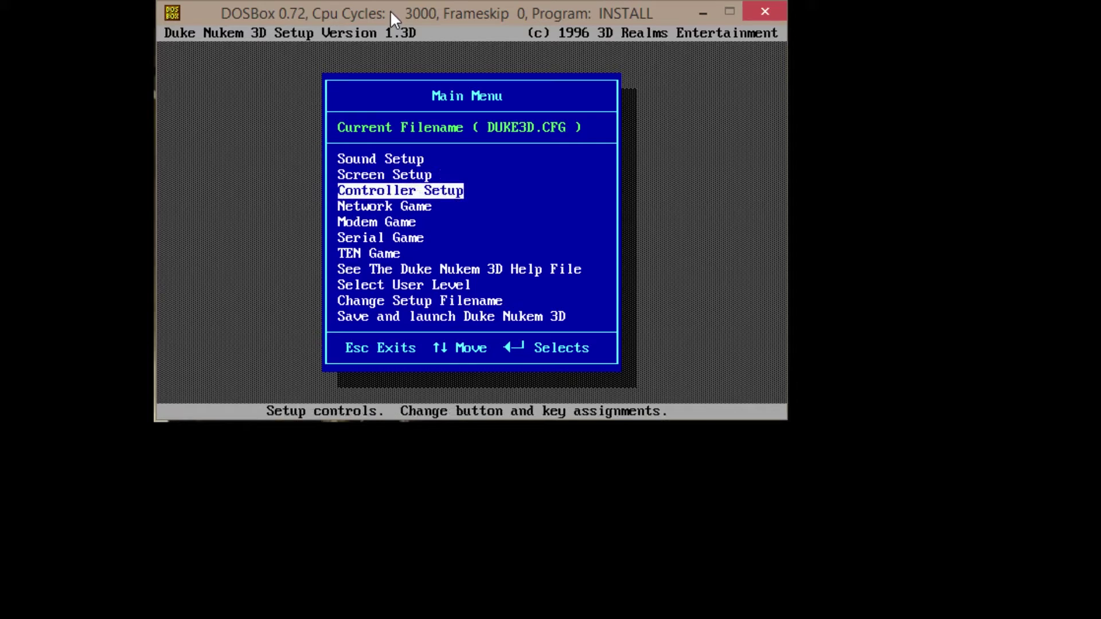
key(Up)
key(Return)
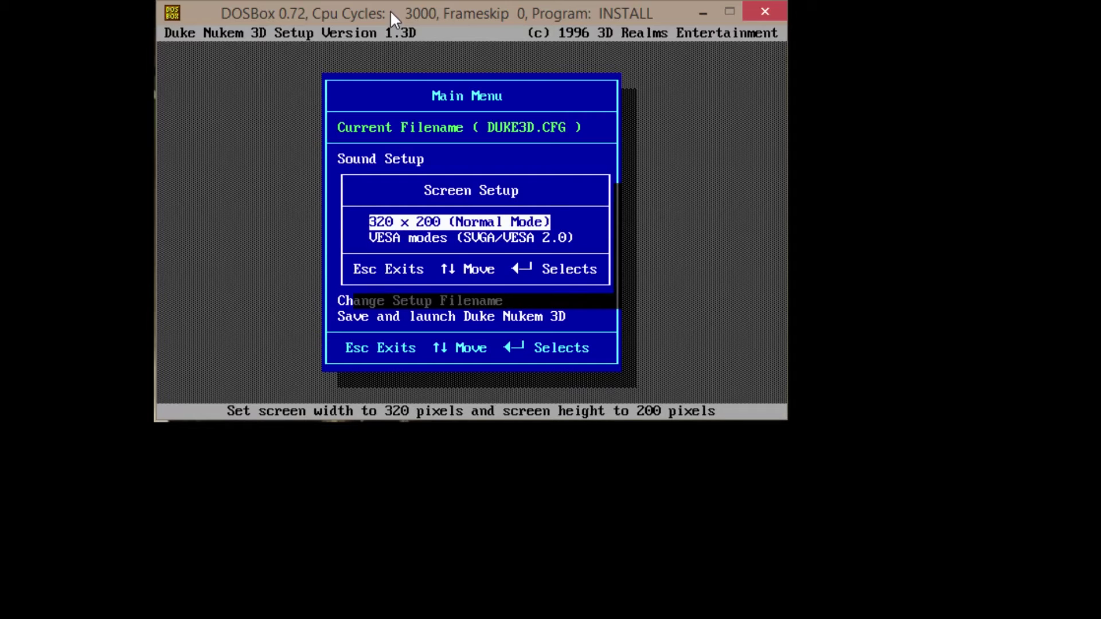
key(Down)
key(Return)
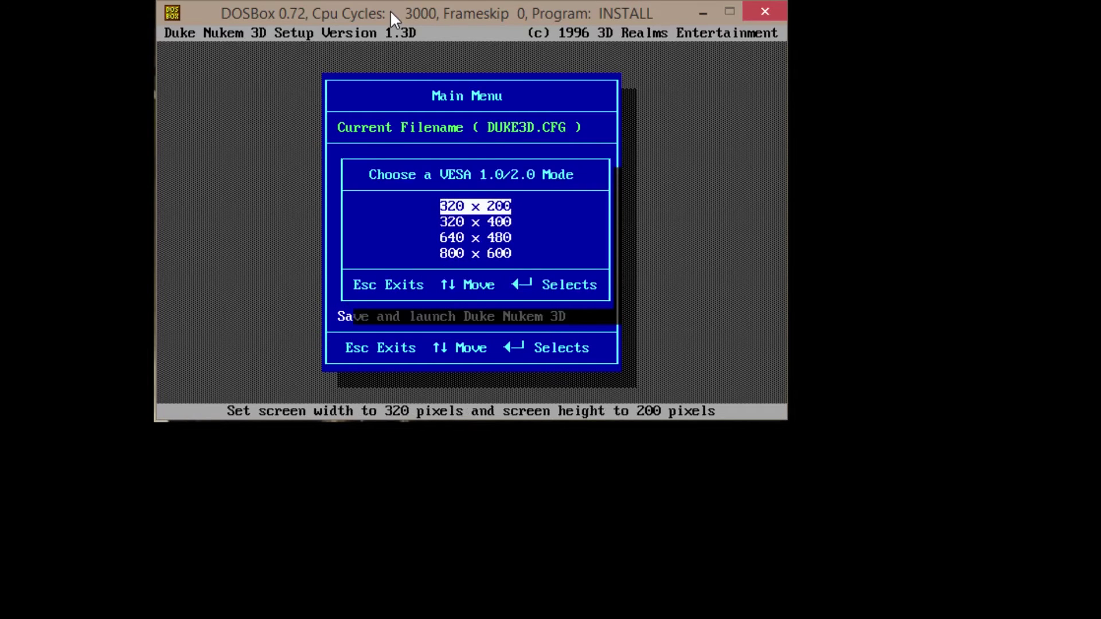
key(Down)
key(Down)
key(Down)
key(Return)
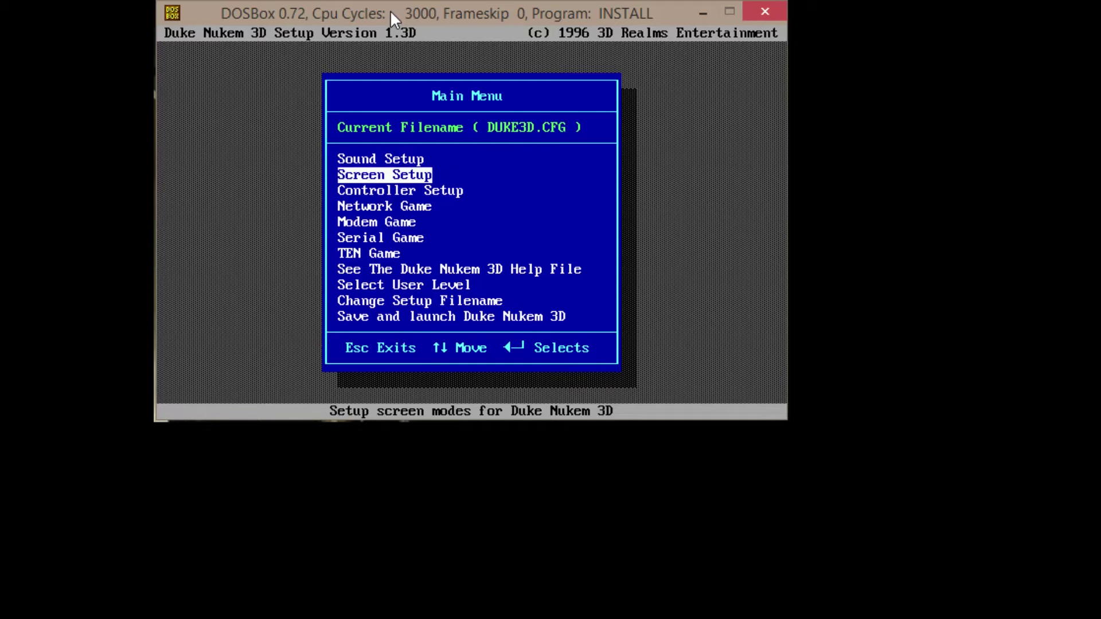
Step: Choose Sound Blaster as the sound FX card and accept its detected configuration
key(Up)
key(Return)
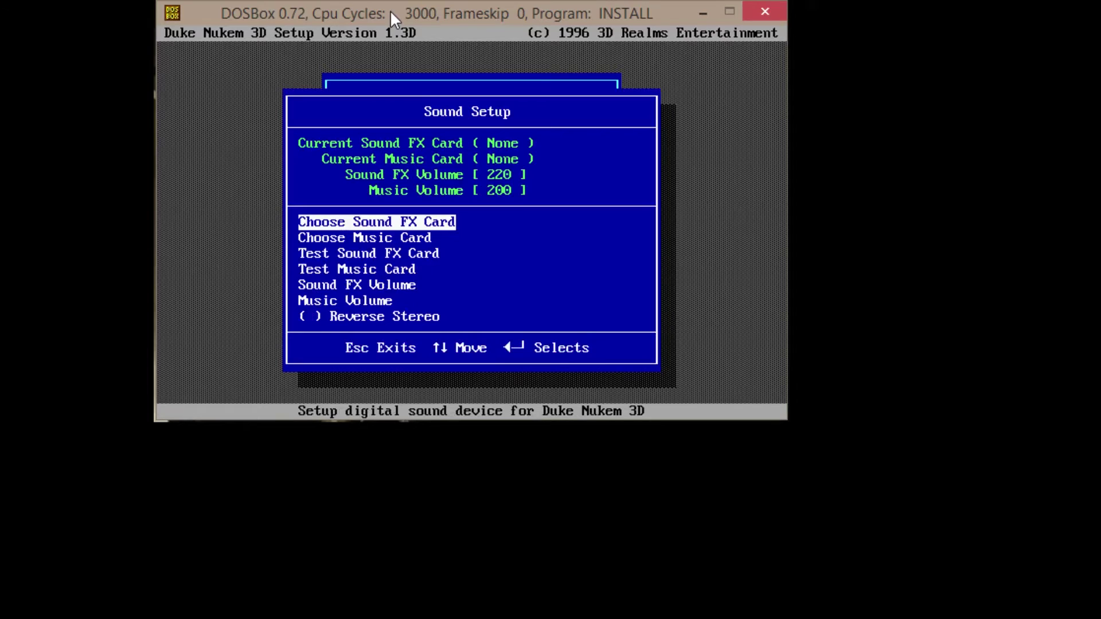
key(Return)
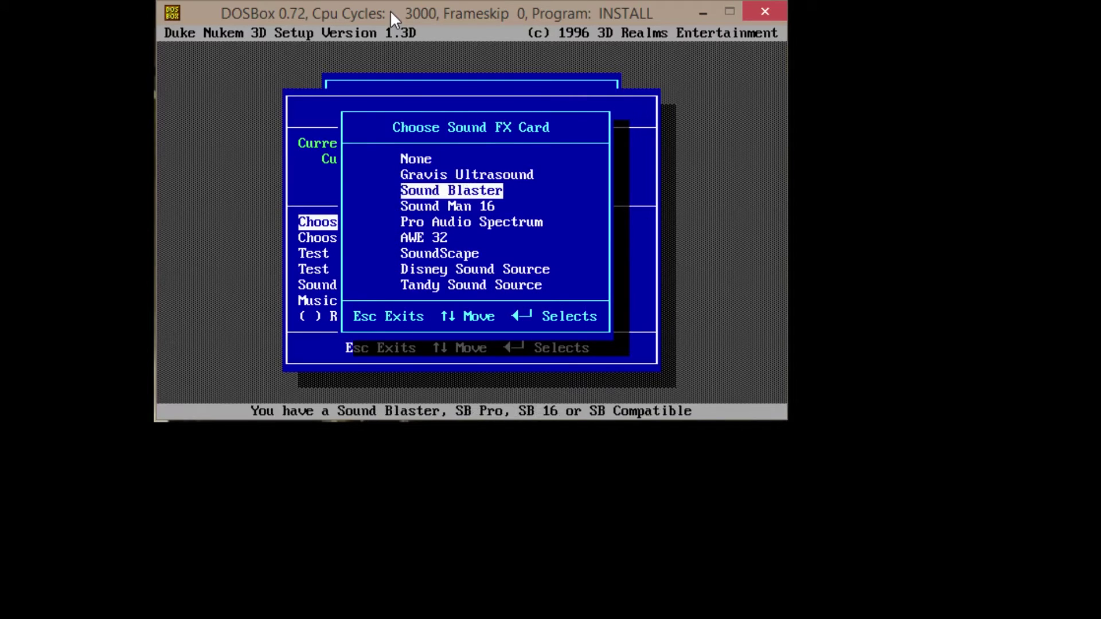
key(Down)
key(Up)
key(Return)
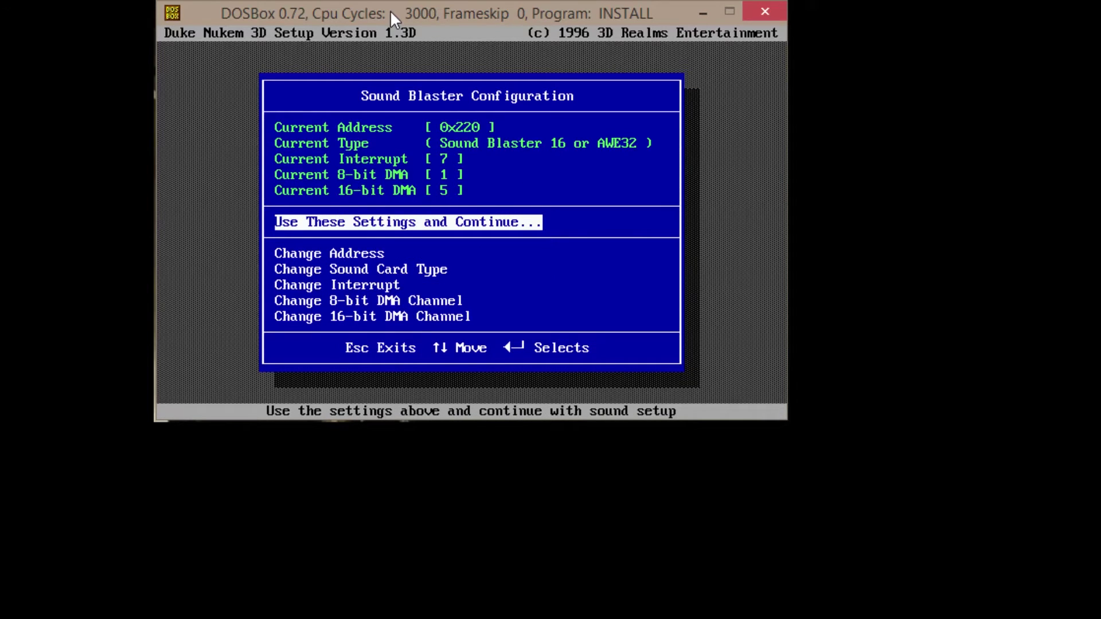
key(Return)
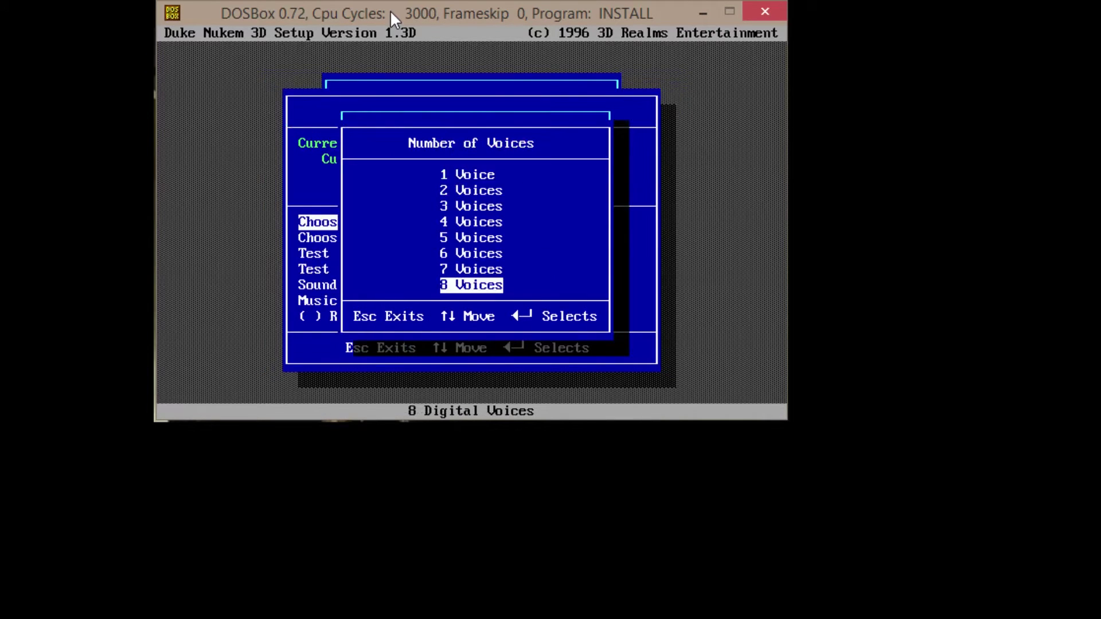
Step: Configure the sound FX card for 8 voices, 16-bit mixing and a 22 kHz mixing rate
key(Return)
key(Down)
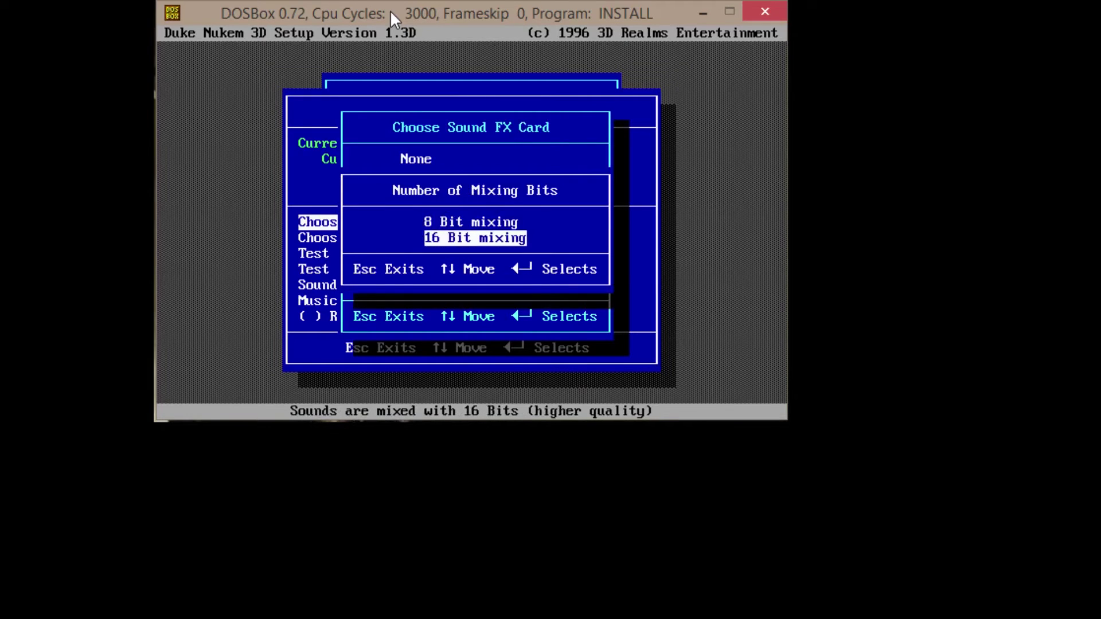
key(Return)
key(Return)
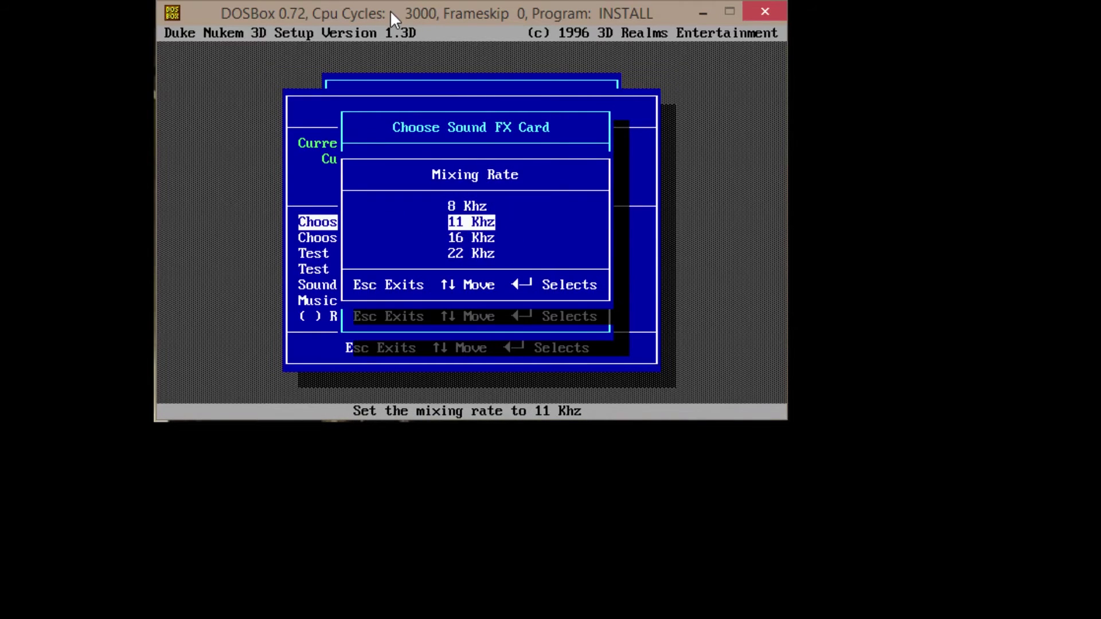
key(Down)
key(Down)
key(Return)
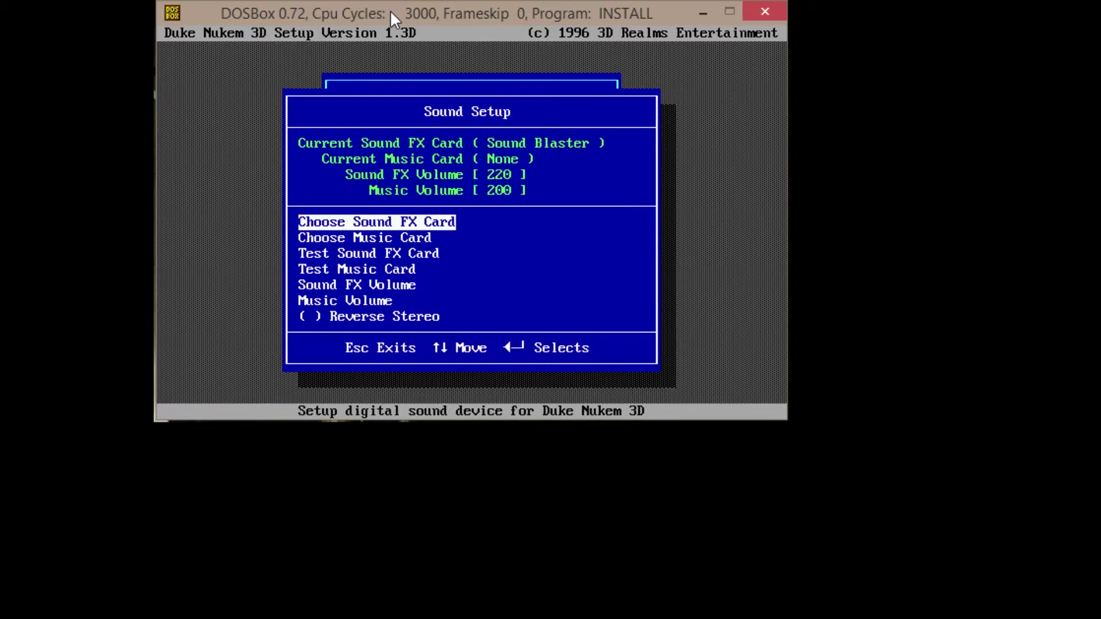
Step: Test the sound FX card and end the test after hearing the channels
key(Down)
key(Down)
key(Down)
key(Up)
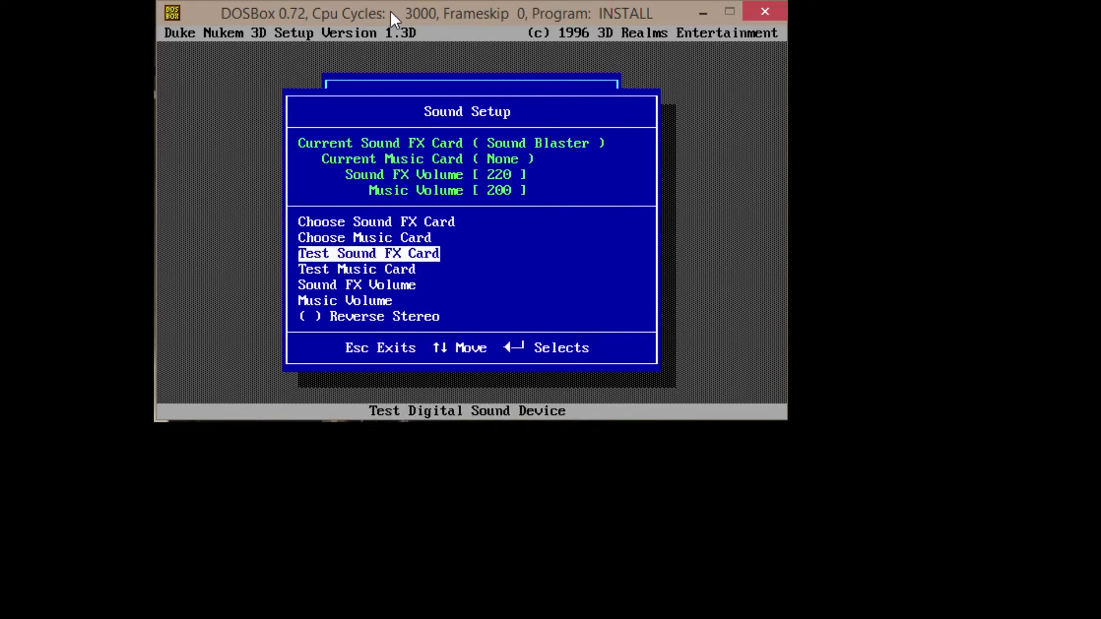
key(Return)
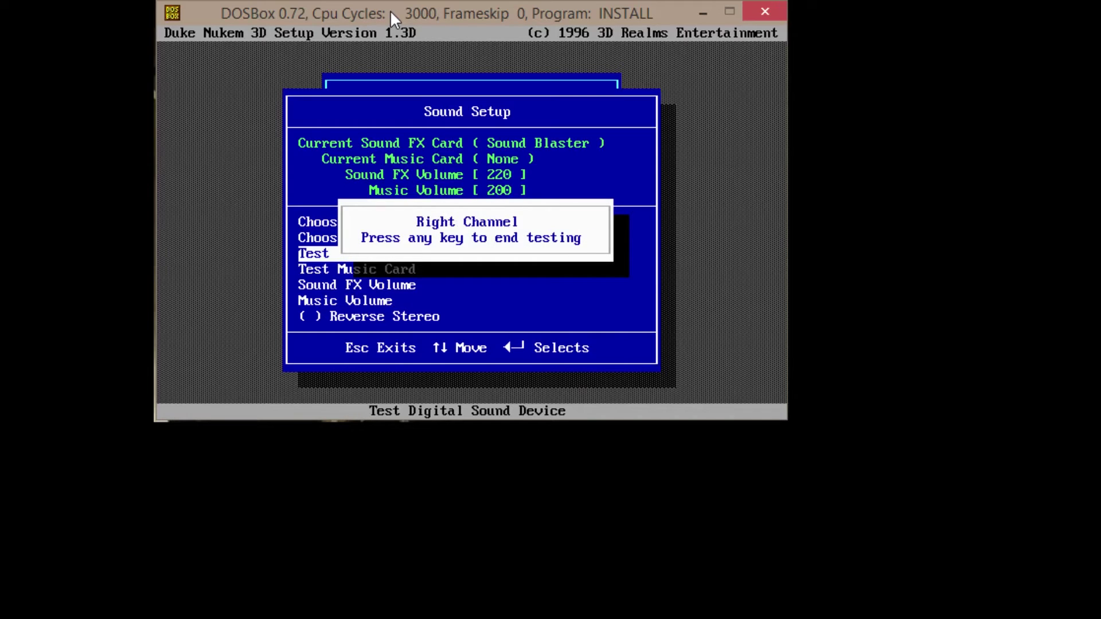
key(Down)
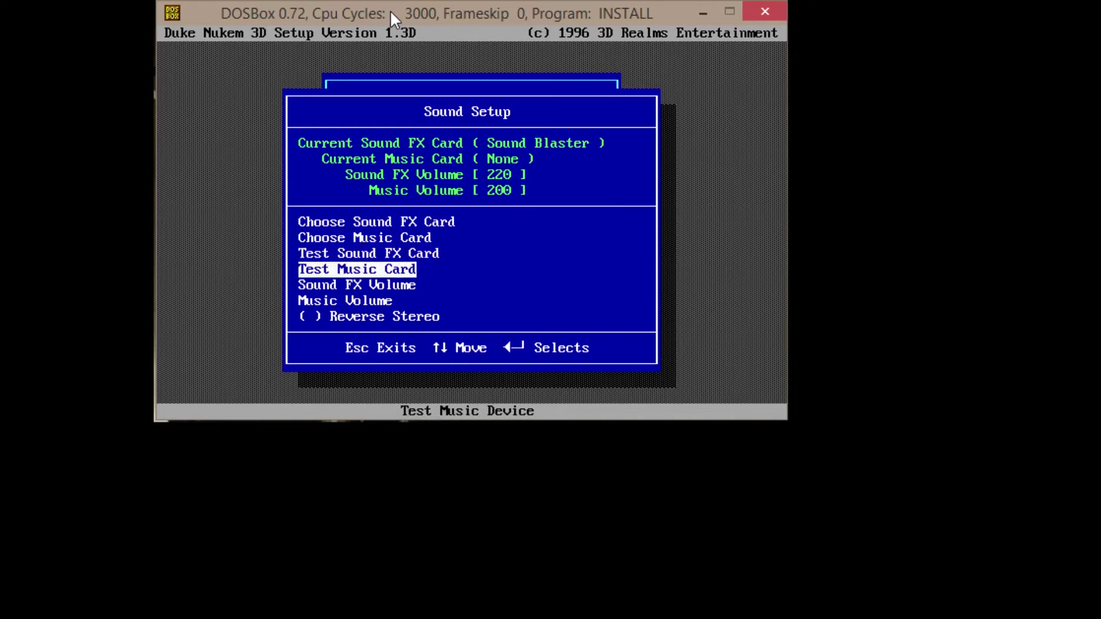
Step: Choose Sound Blaster as the music card
key(Up)
key(Up)
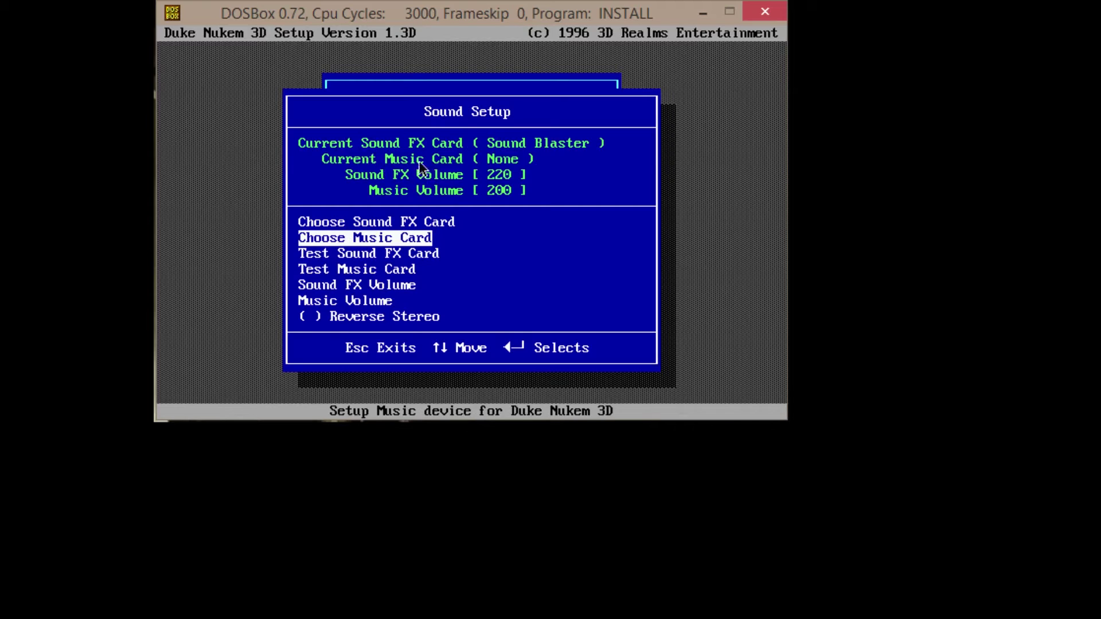
key(Return)
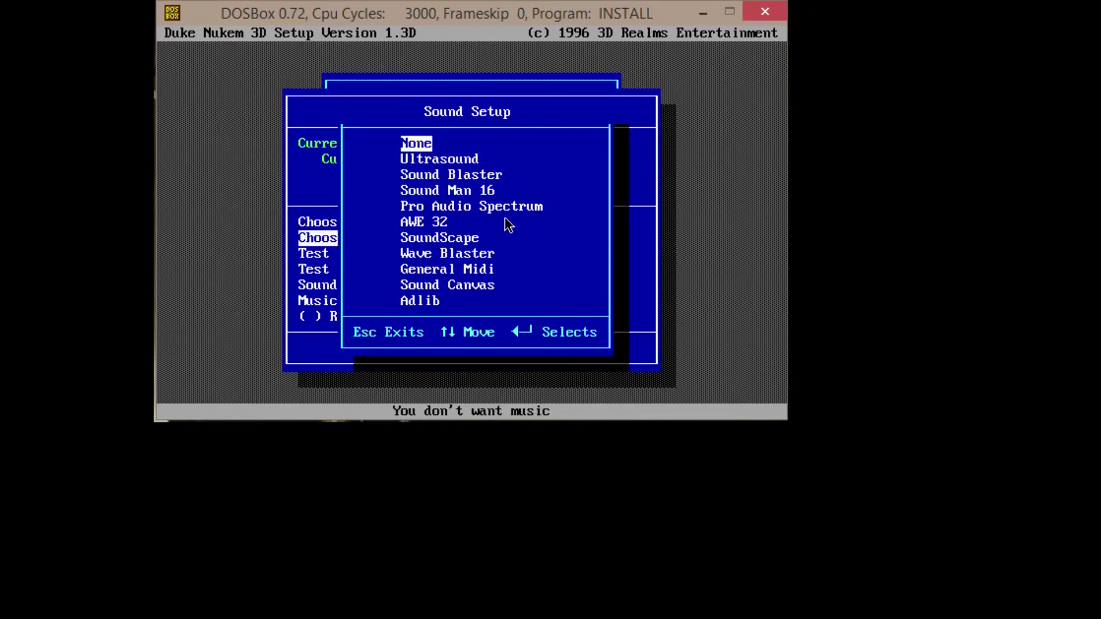
key(Down)
key(Down)
key(Return)
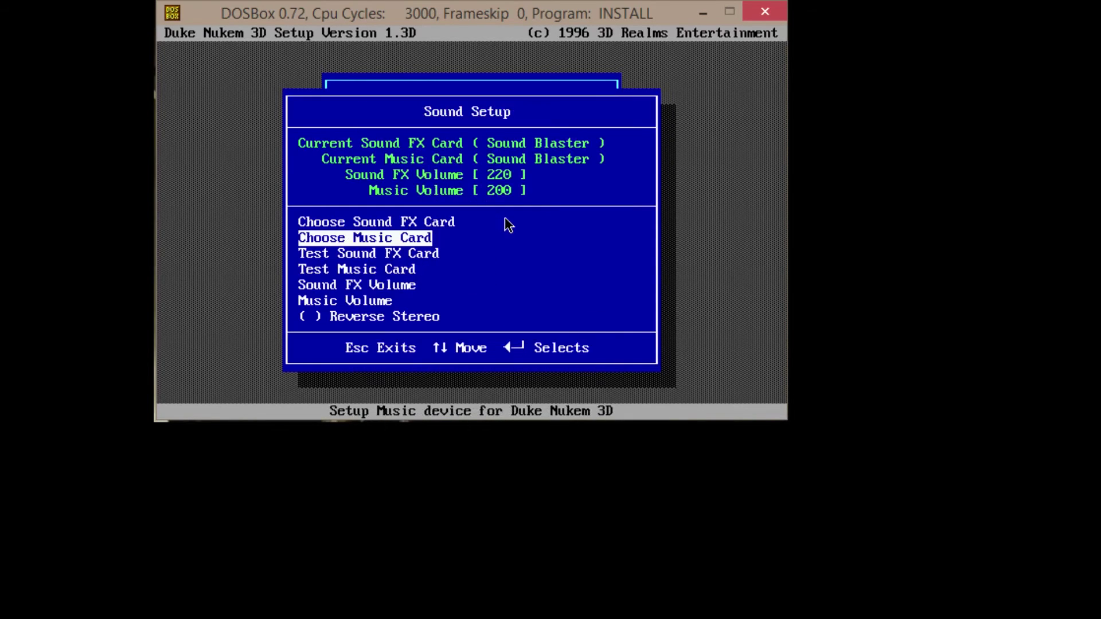
Step: Test the music card by playing the theme song, and end the test
key(Down)
key(Down)
key(Down)
key(Down)
key(Up)
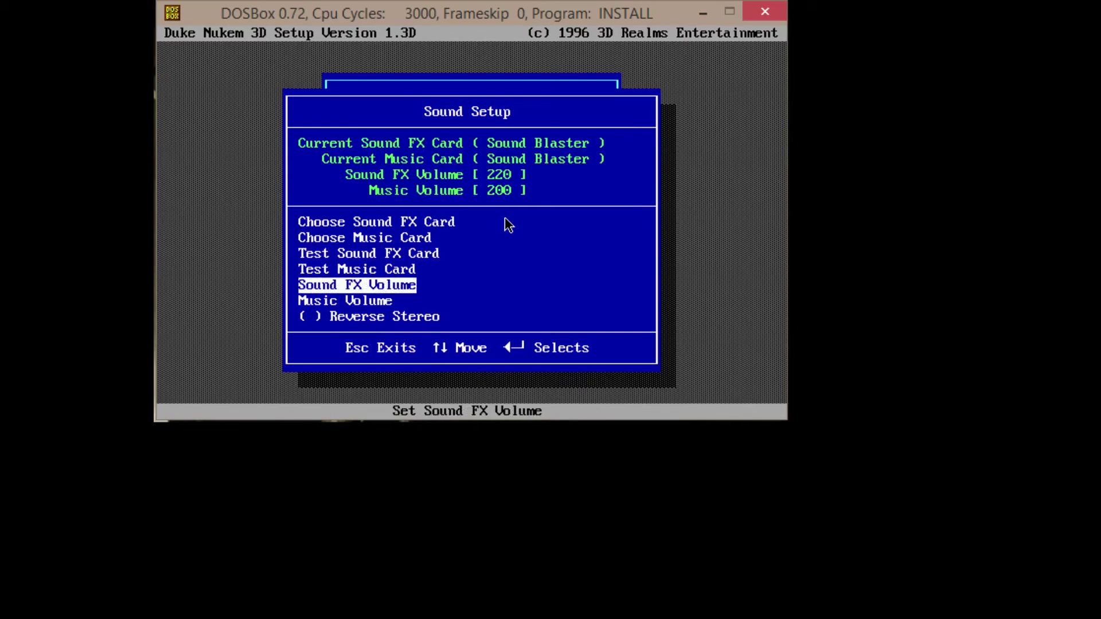
key(Up)
key(Return)
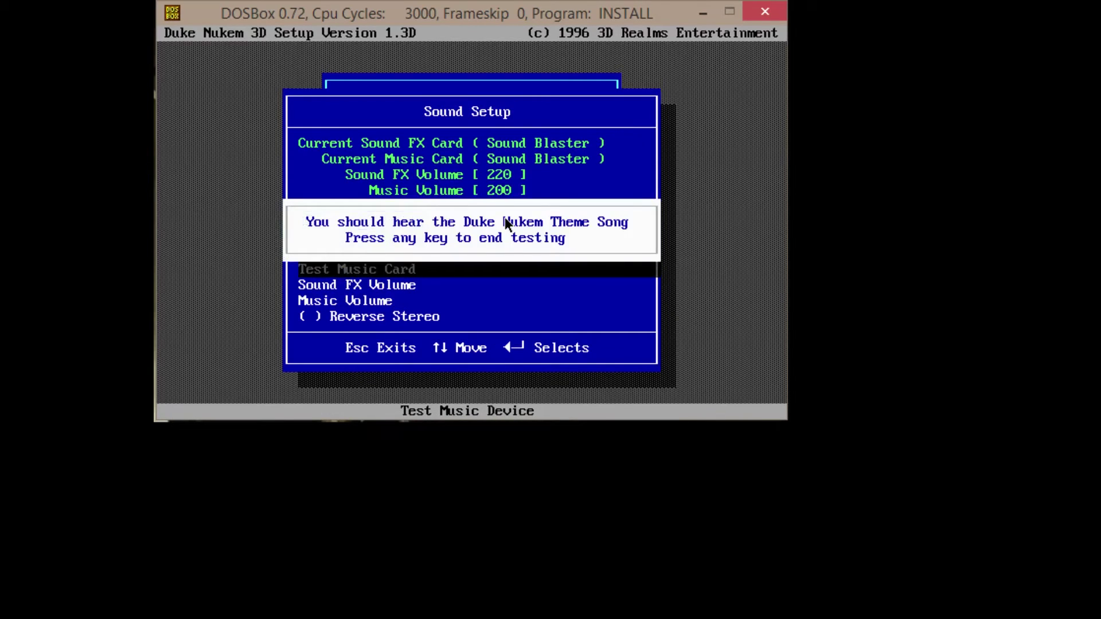
key(Return)
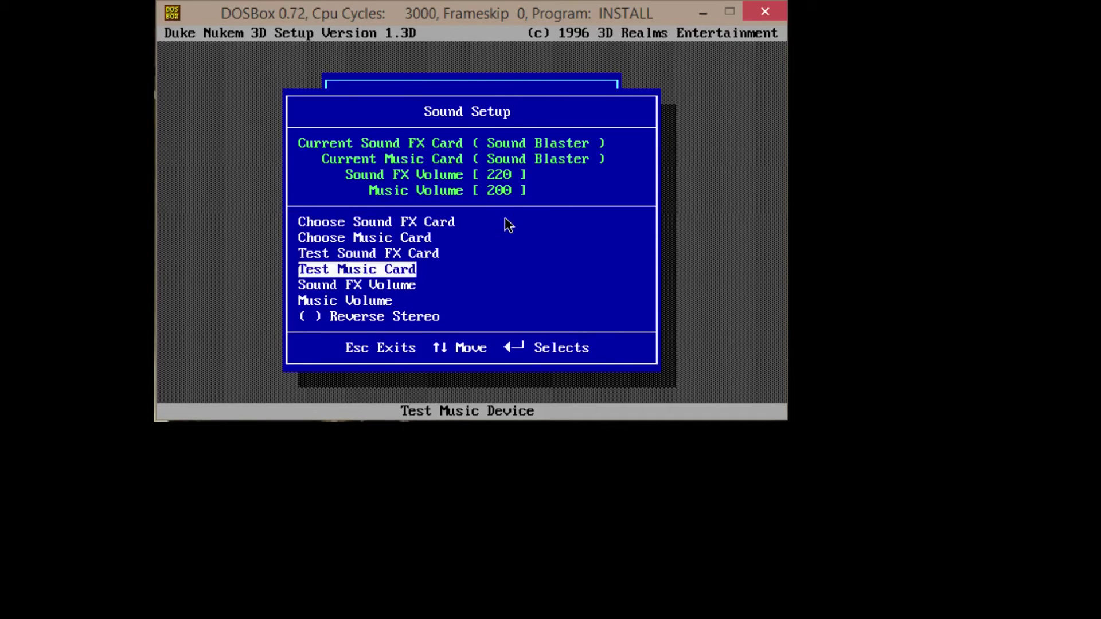
Step: Leave the sound setup and open the controller setup
key(Down)
key(Down)
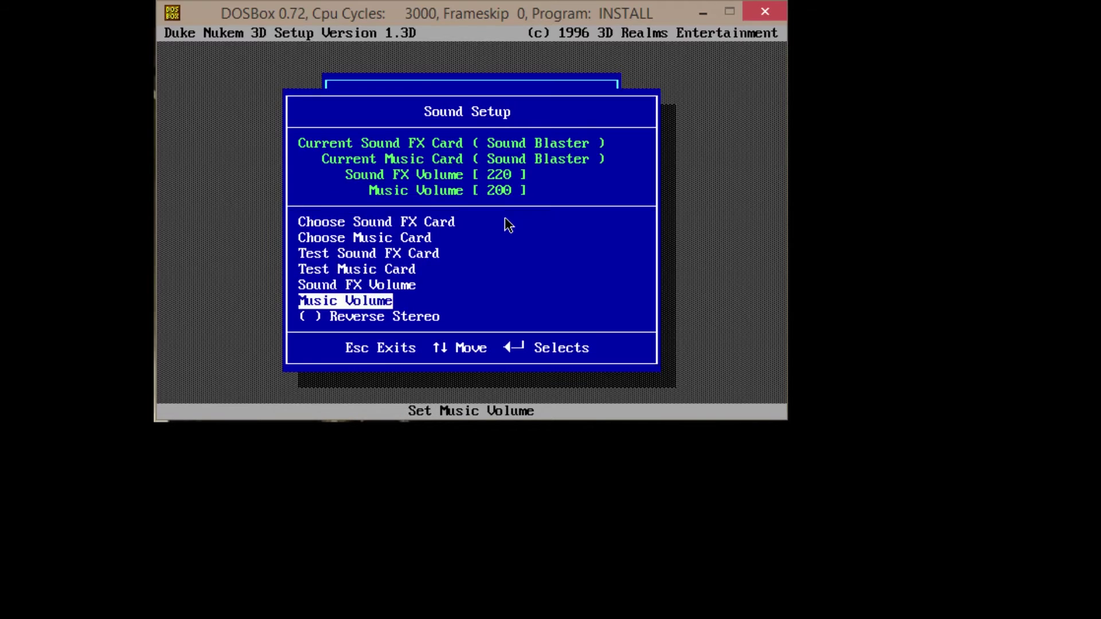
key(Escape)
key(Down)
key(Down)
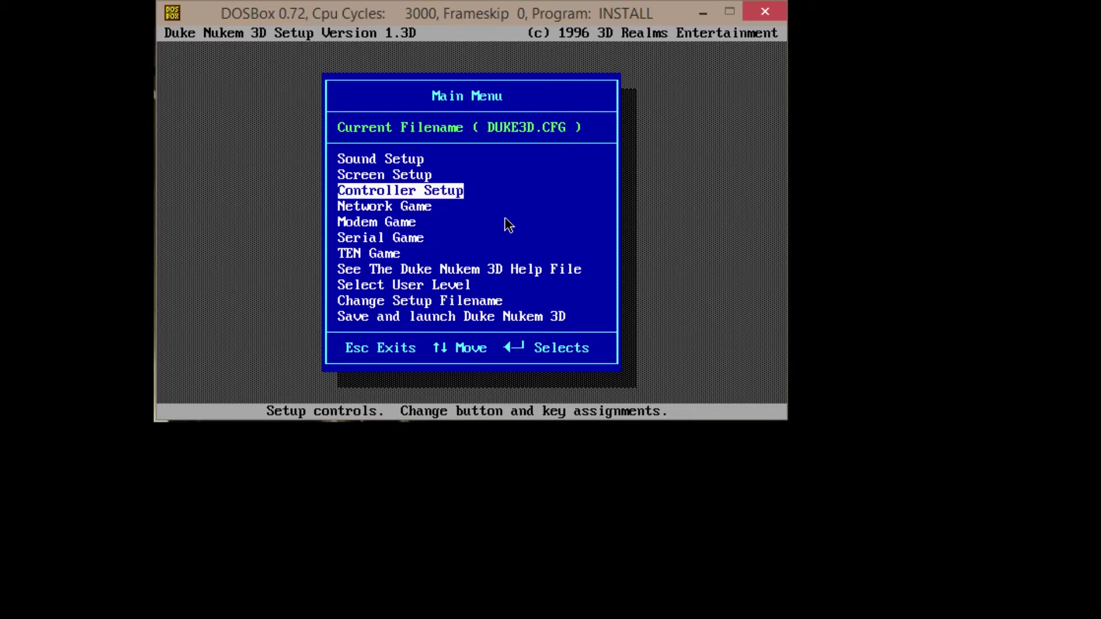
key(Return)
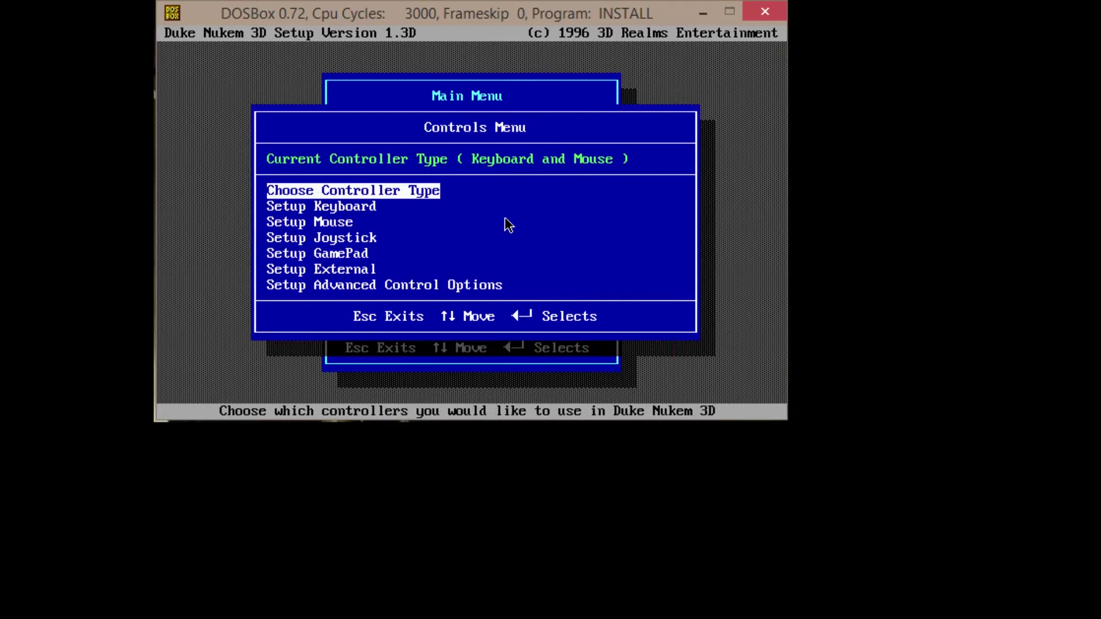
Step: Open the Advanced Mouse Setup through the advanced control options
key(Down)
key(Down)
key(Down)
key(Down)
key(Down)
key(Down)
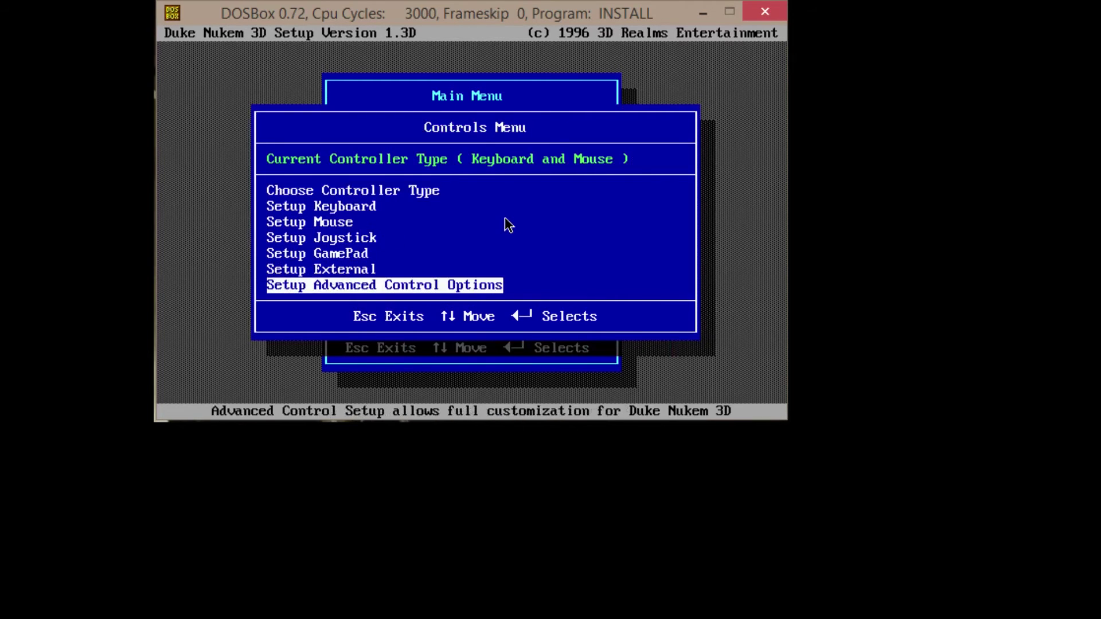
key(Return)
key(Return)
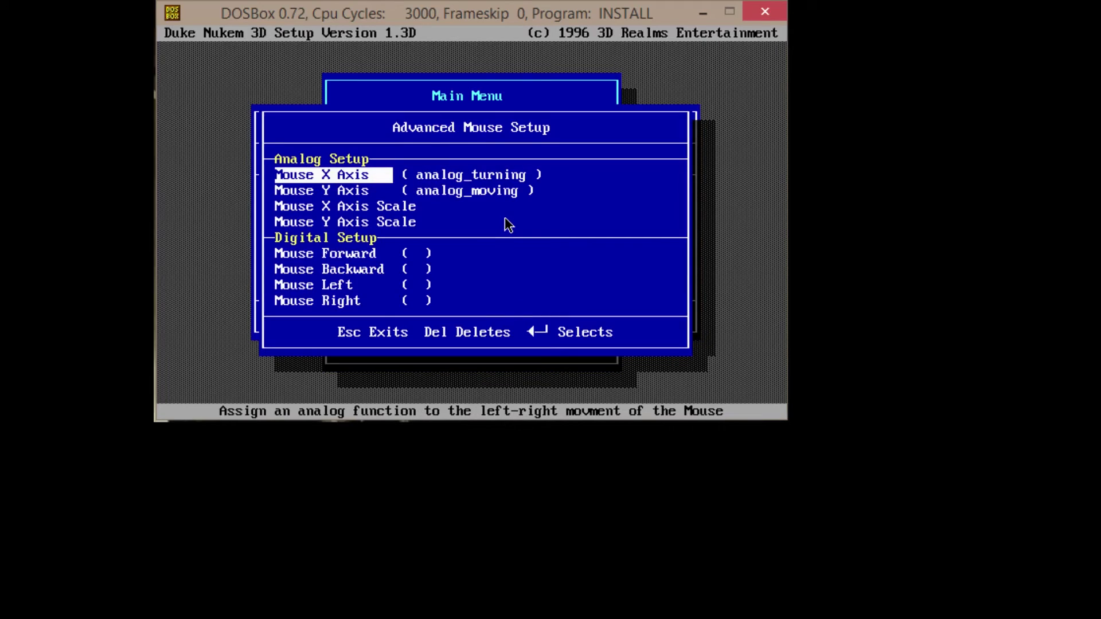
Step: Lower the Mouse Y Axis Scale, accept the value and return to the Controls Menu
key(Down)
key(Down)
key(Down)
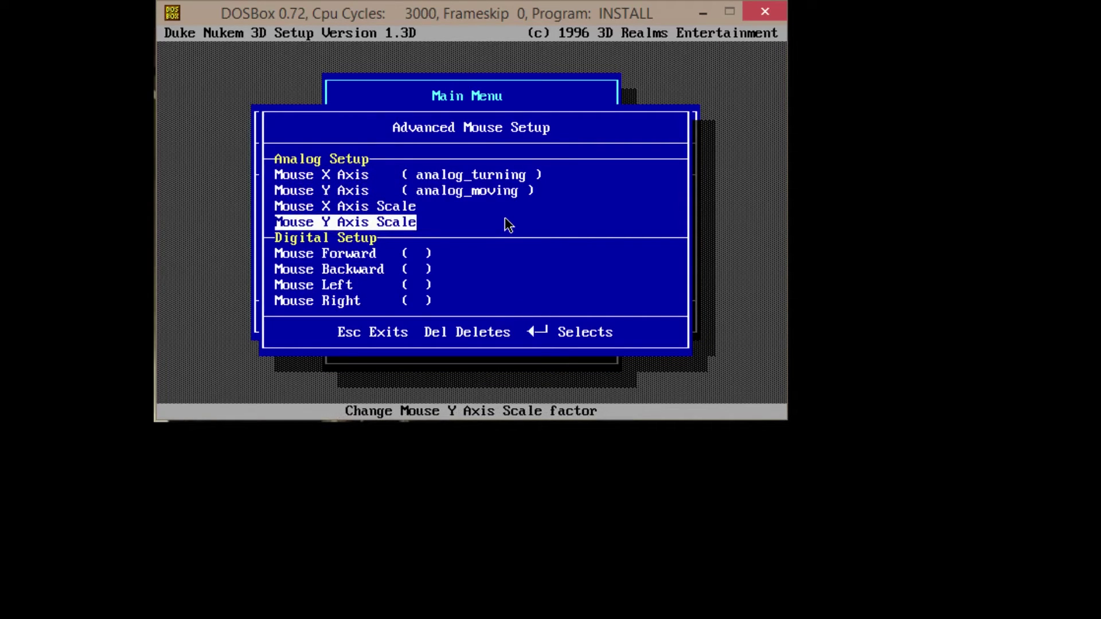
key(Return)
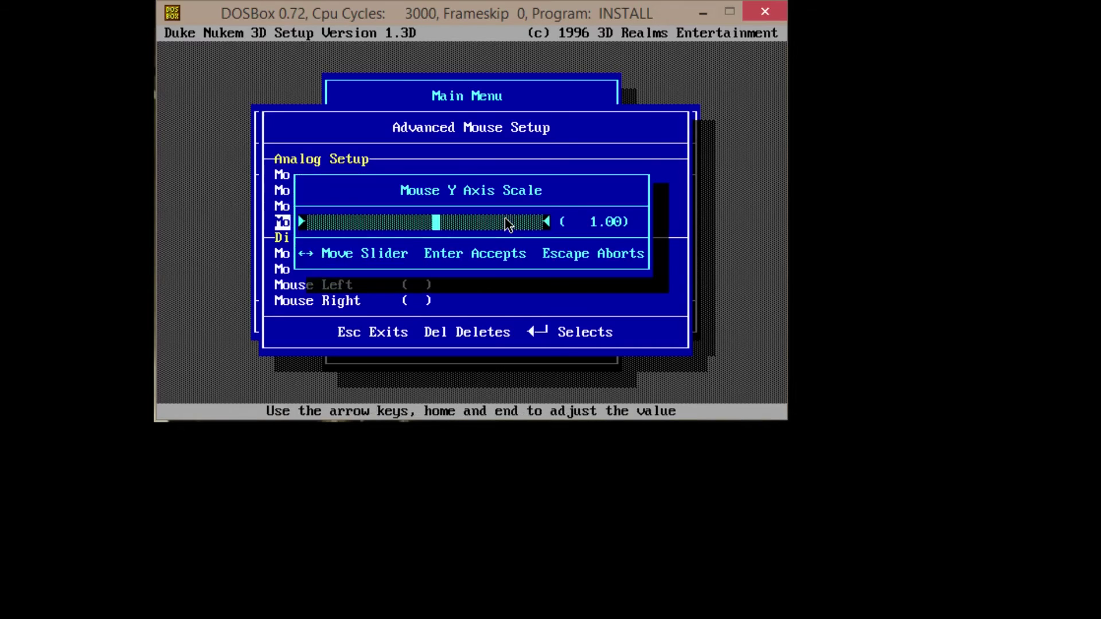
key(Left)
key(Left)
key(Left)
key(Left)
key(Left)
key(Left)
key(Left)
key(Left)
key(Left)
key(Left)
key(Left)
key(Right)
key(Left)
key(Left)
key(Left)
key(Left)
key(Left)
key(Left)
key(Left)
key(Left)
key(Left)
key(Left)
key(Left)
key(Left)
key(Right)
key(Right)
key(Right)
key(Left)
key(Return)
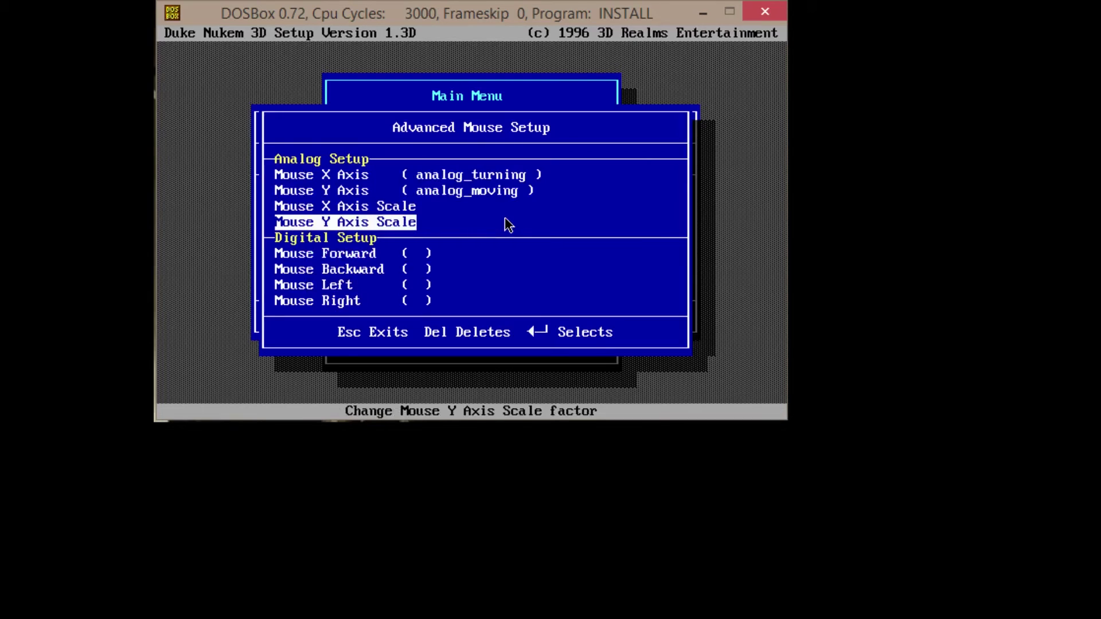
key(Escape)
key(Escape)
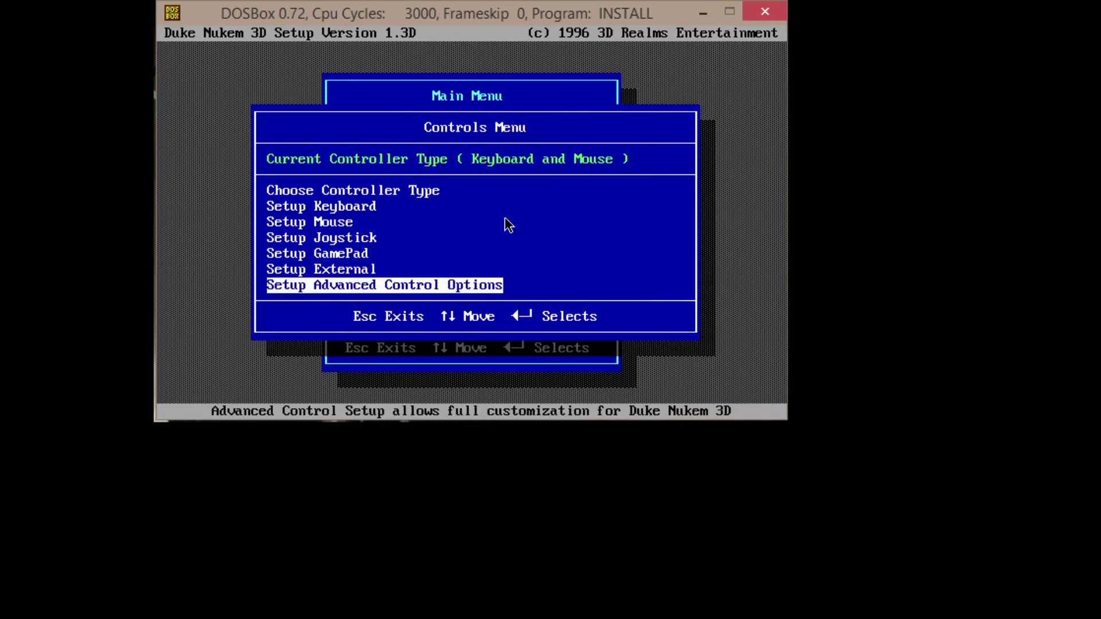
Step: Leave the controller setup and open the Network Game options
key(Escape)
key(Down)
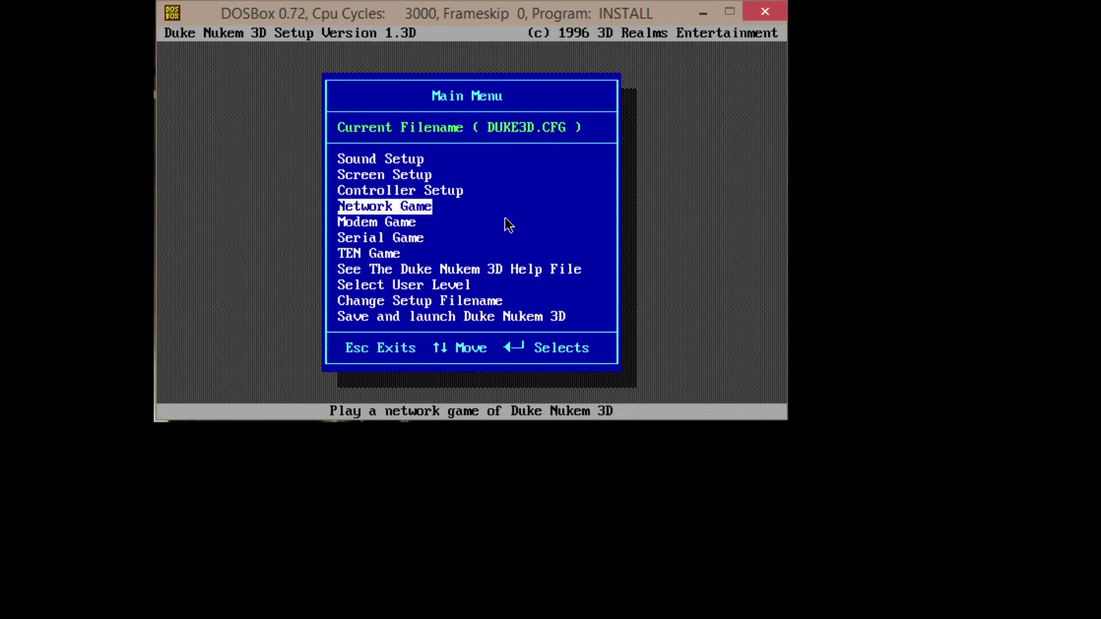
key(Down)
key(Down)
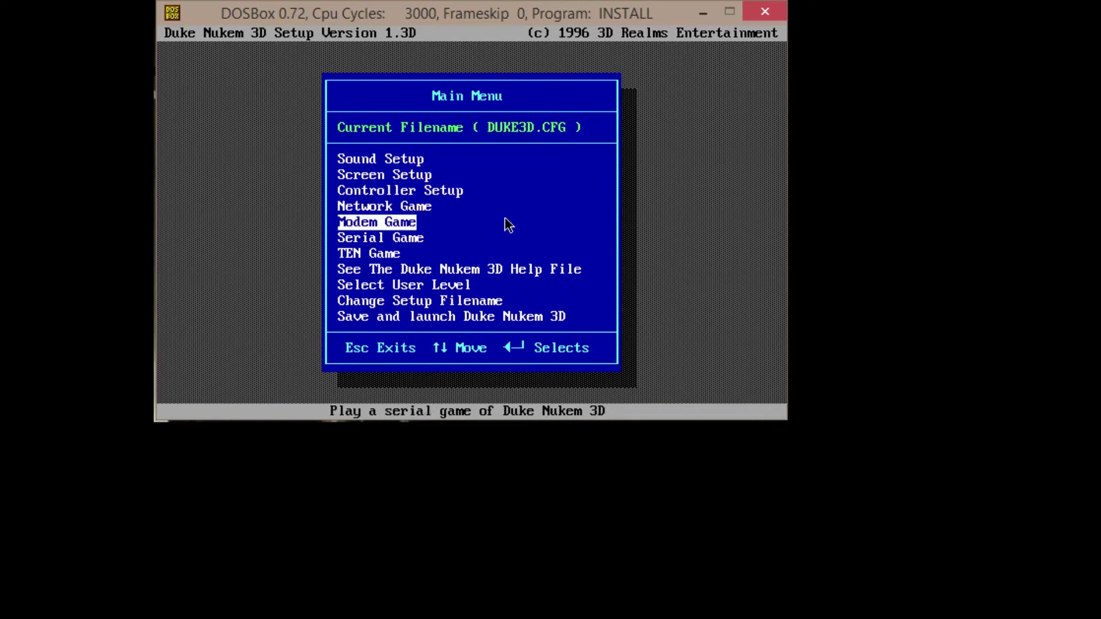
key(Up)
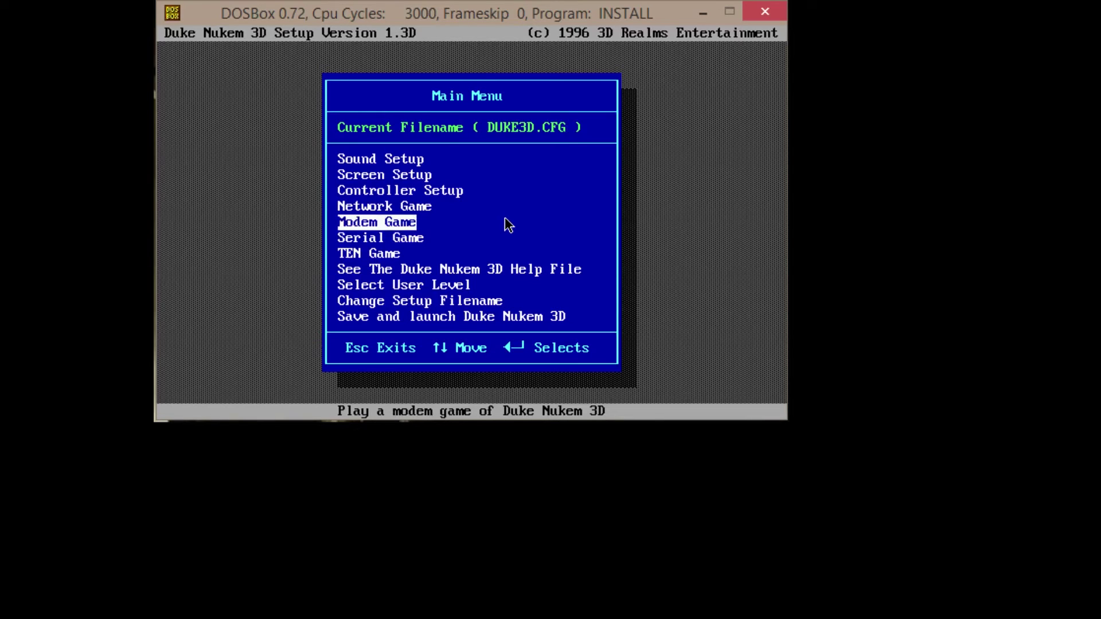
key(Up)
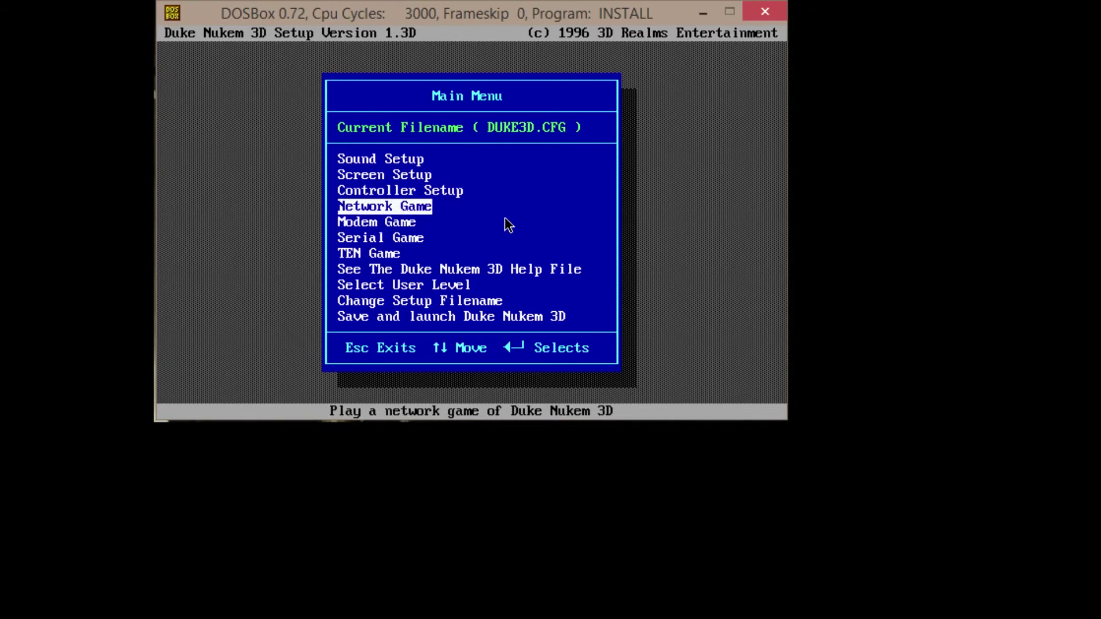
key(Down)
key(Up)
key(Down)
key(Down)
key(Down)
key(Up)
key(Up)
key(Up)
key(Return)
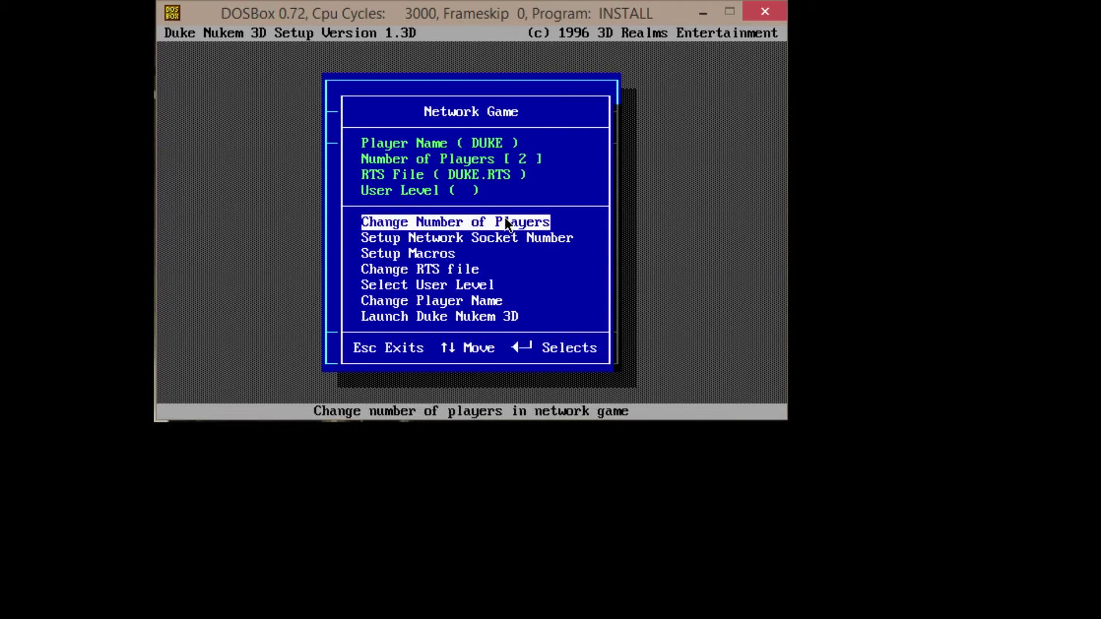
Step: Review the Network Game options and return to the main menu
key(Down)
key(Down)
key(Down)
key(Up)
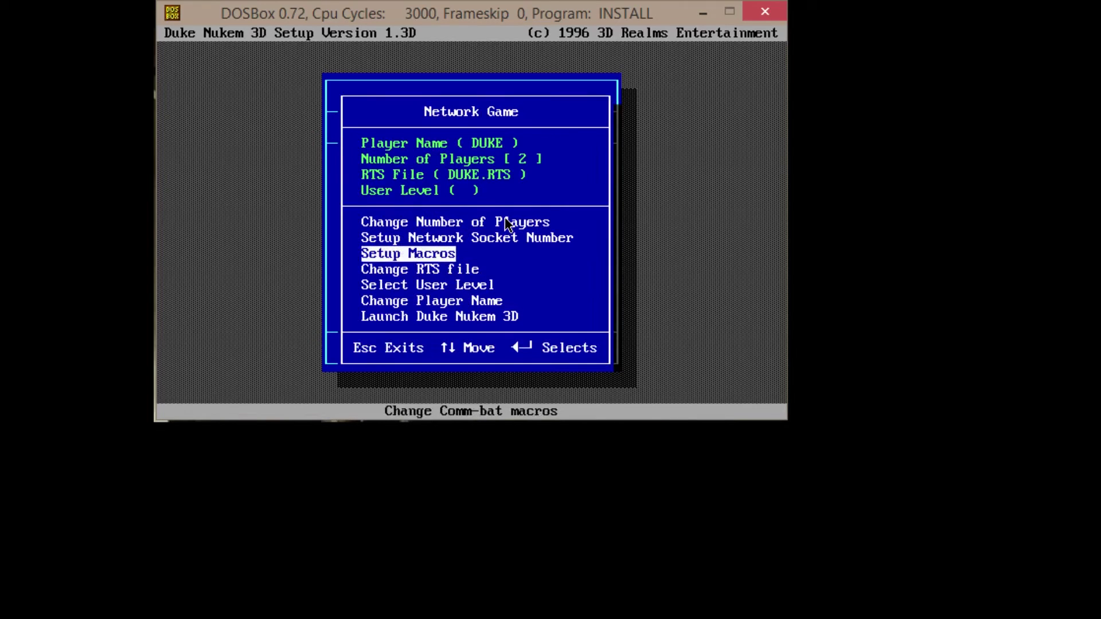
key(Up)
key(Up)
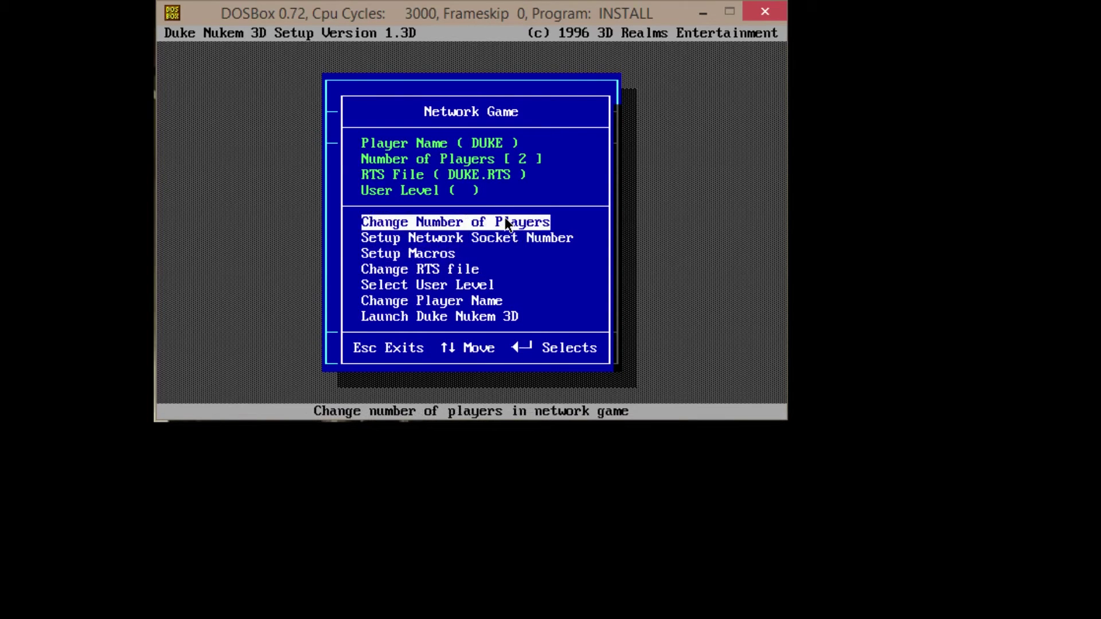
key(Escape)
Step: Look through the remaining main menu entries down to Save and launch Duke Nukem 3D
key(Down)
key(Down)
key(Down)
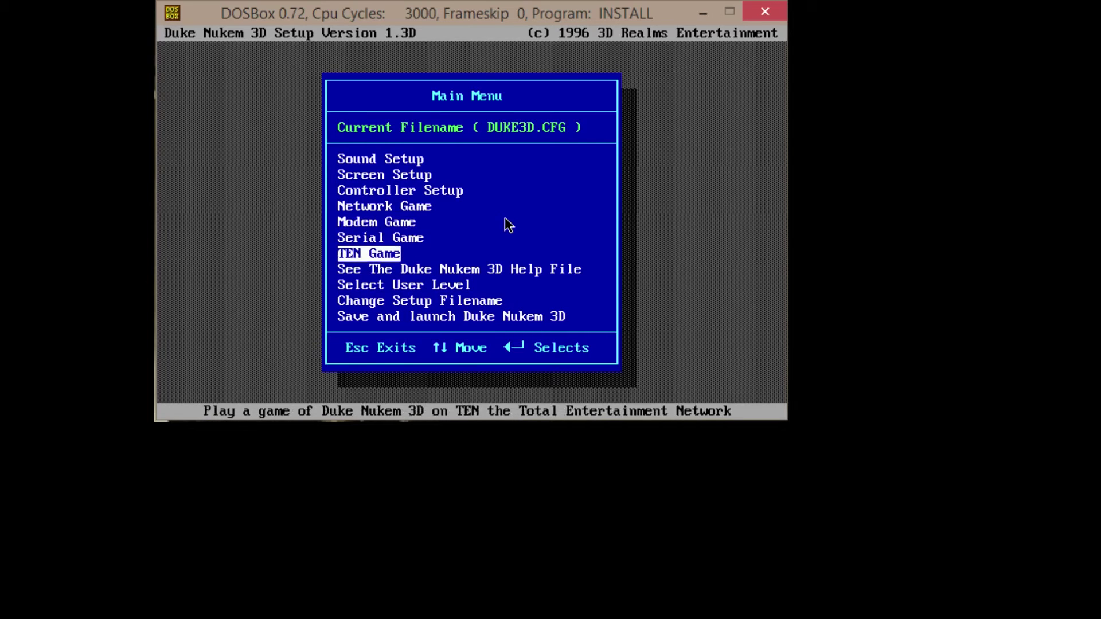
key(Down)
key(Down)
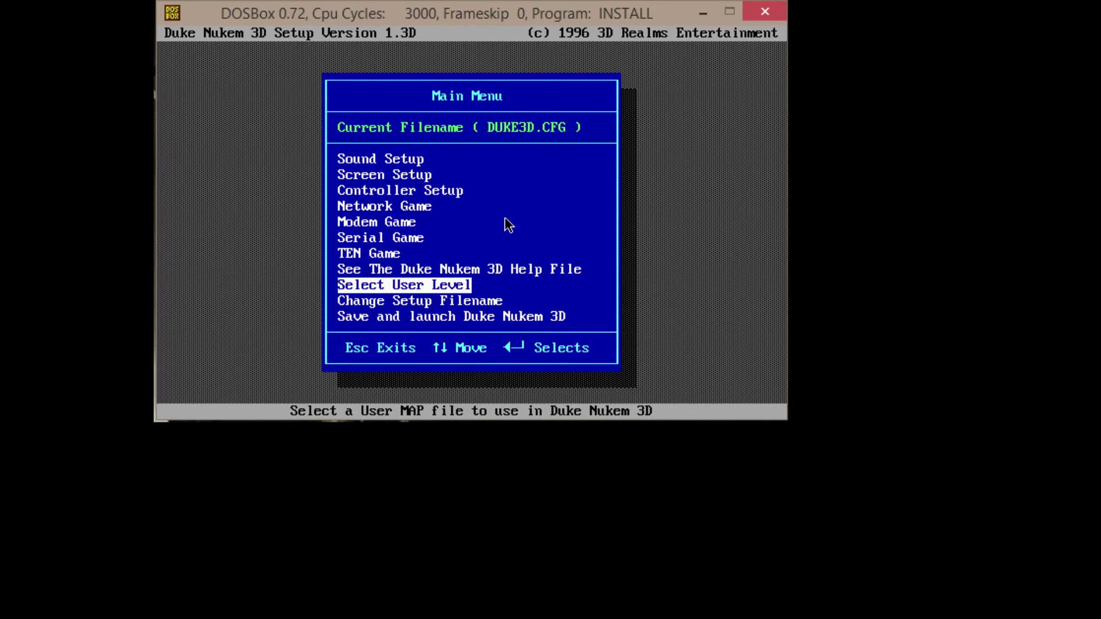
key(Up)
key(Up)
key(Down)
key(Down)
key(Down)
key(Down)
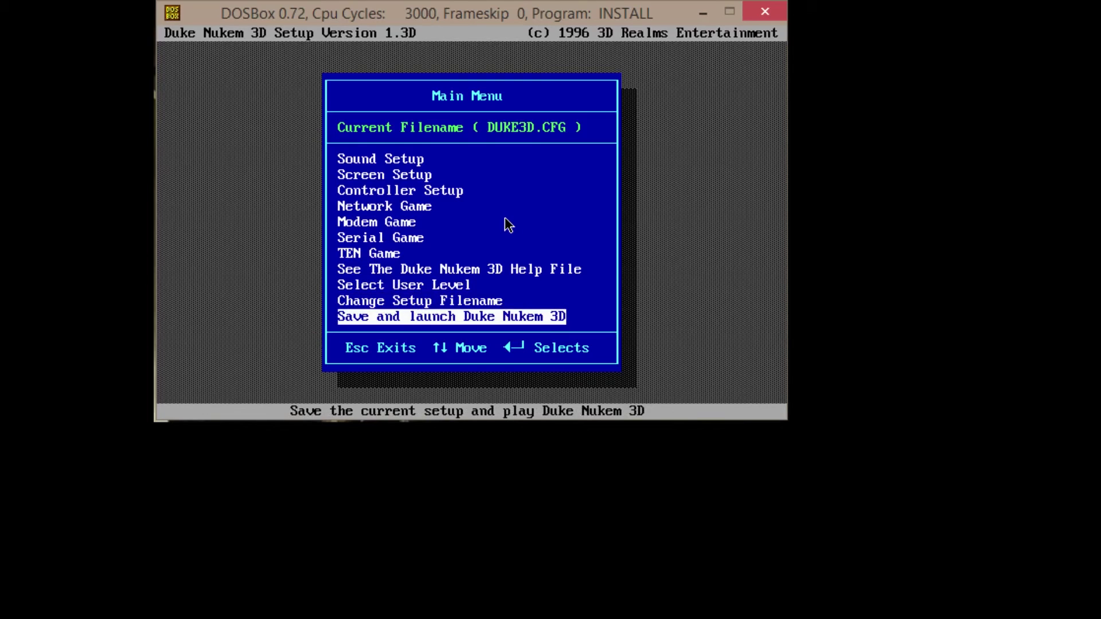
Step: Exit the setup program and save the settings
key(Escape)
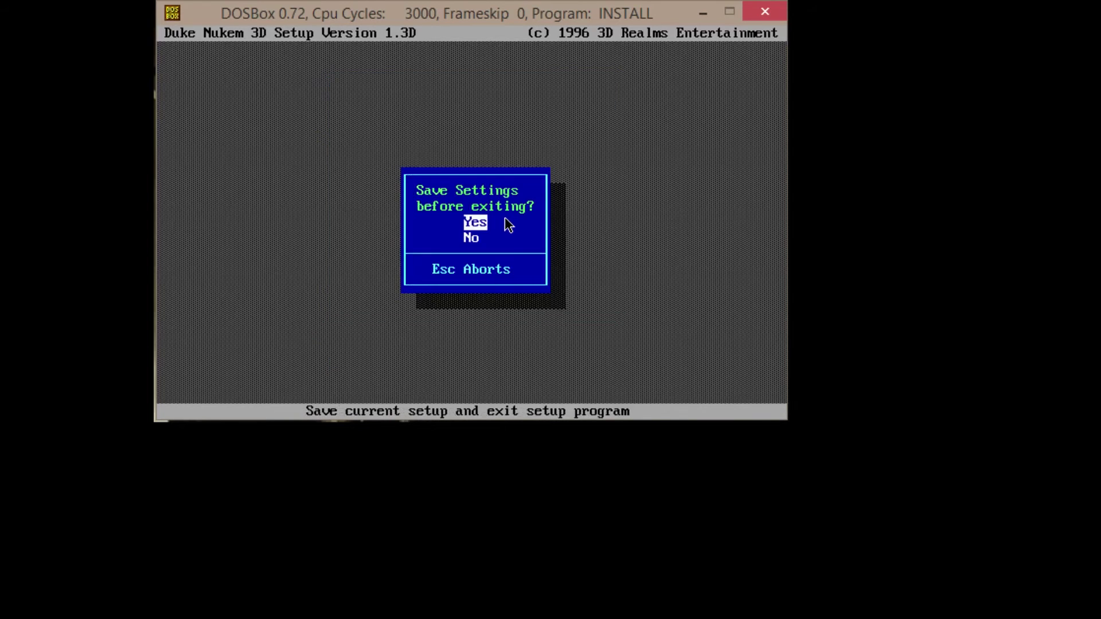
key(Down)
key(Up)
key(Return)
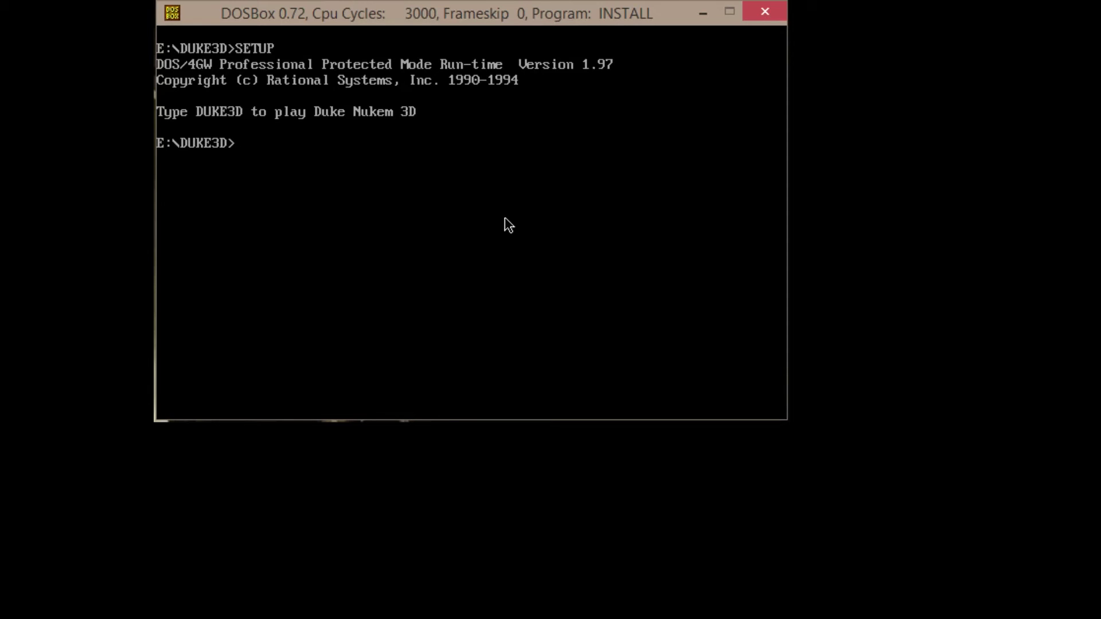
Step: List the files in the DUKE3D folder and launch the game with duke3d.exe
text(dir)
key(Return)
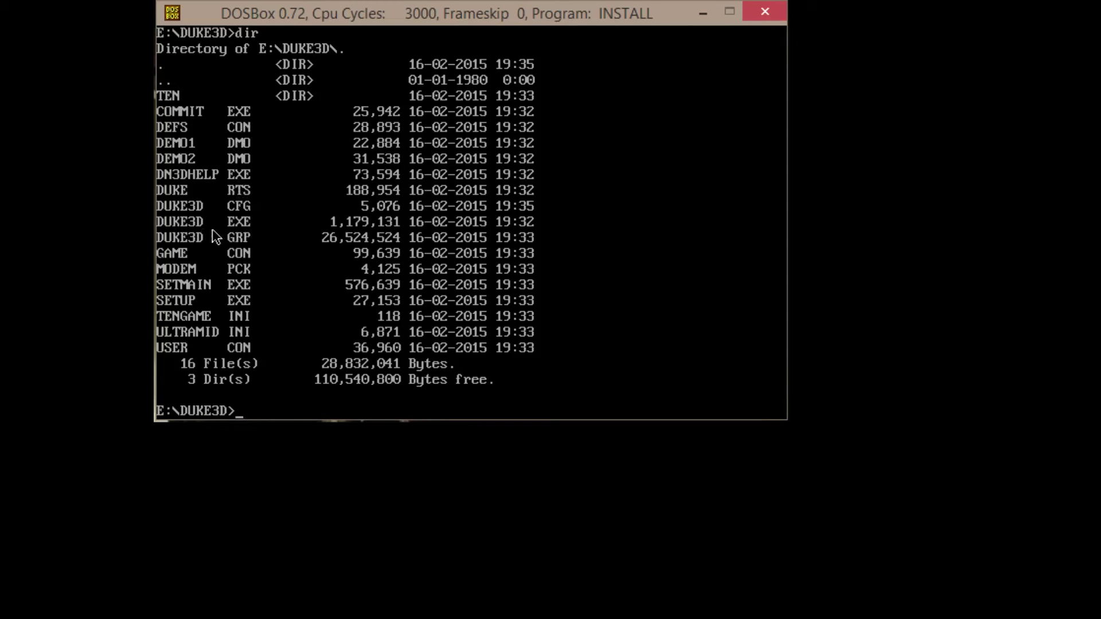
text(duke3d.exe)
key(Return)
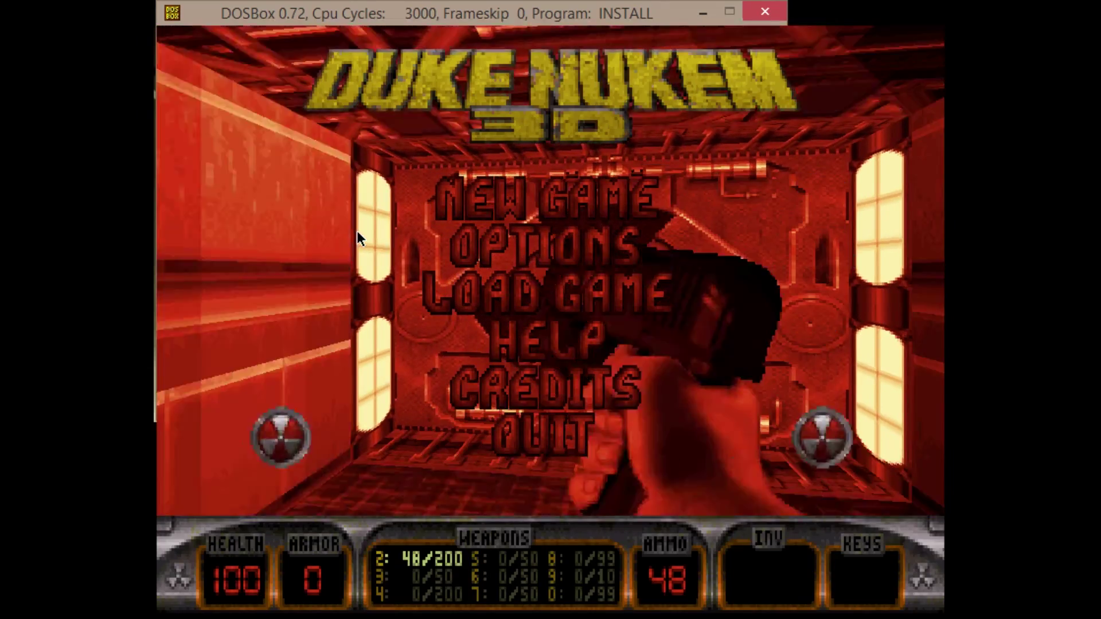
Step: Quit the game to the DOS prompt, confirming the quit, and close the session with the exit command
key(Escape)
key(y)
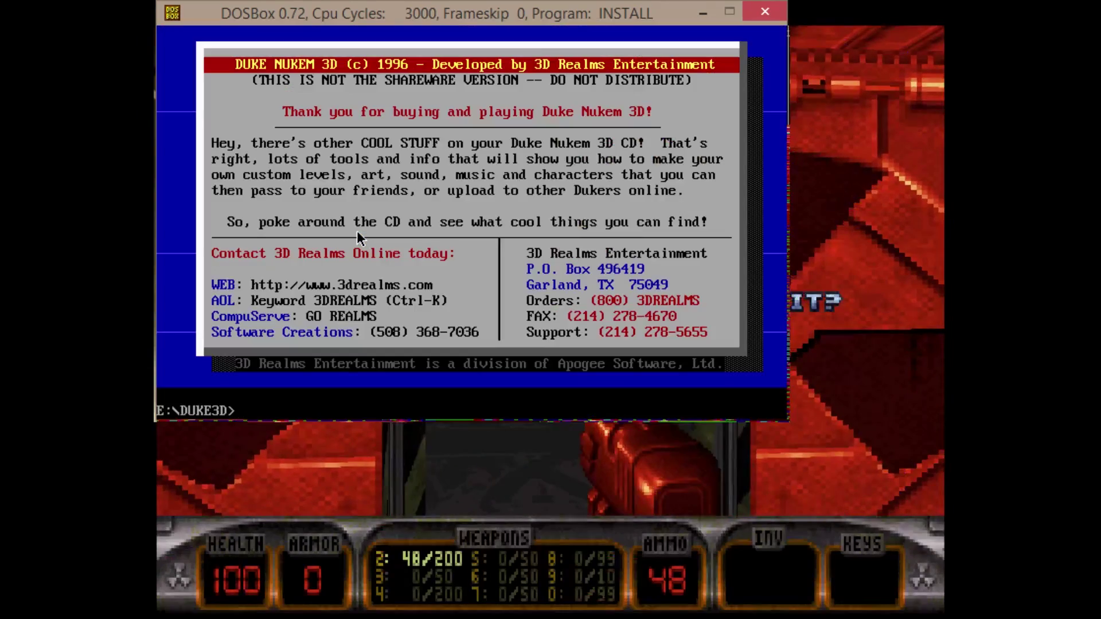
text(exit)
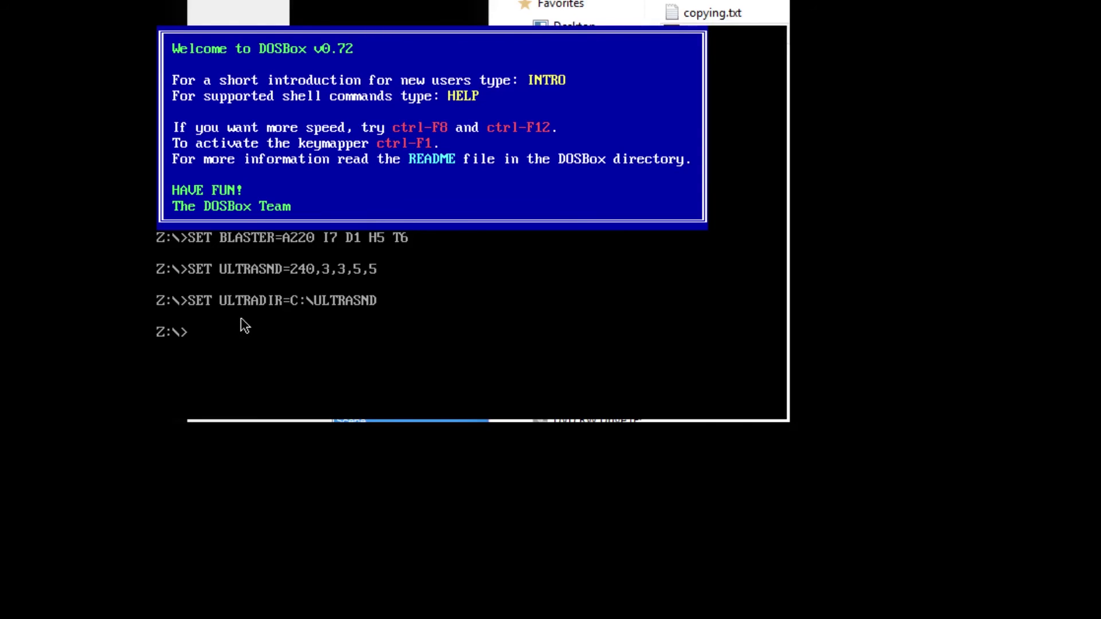
Step: Try to switch to drive E, and mount the local directory e:\ as drive E
text(e:)
key(Return)
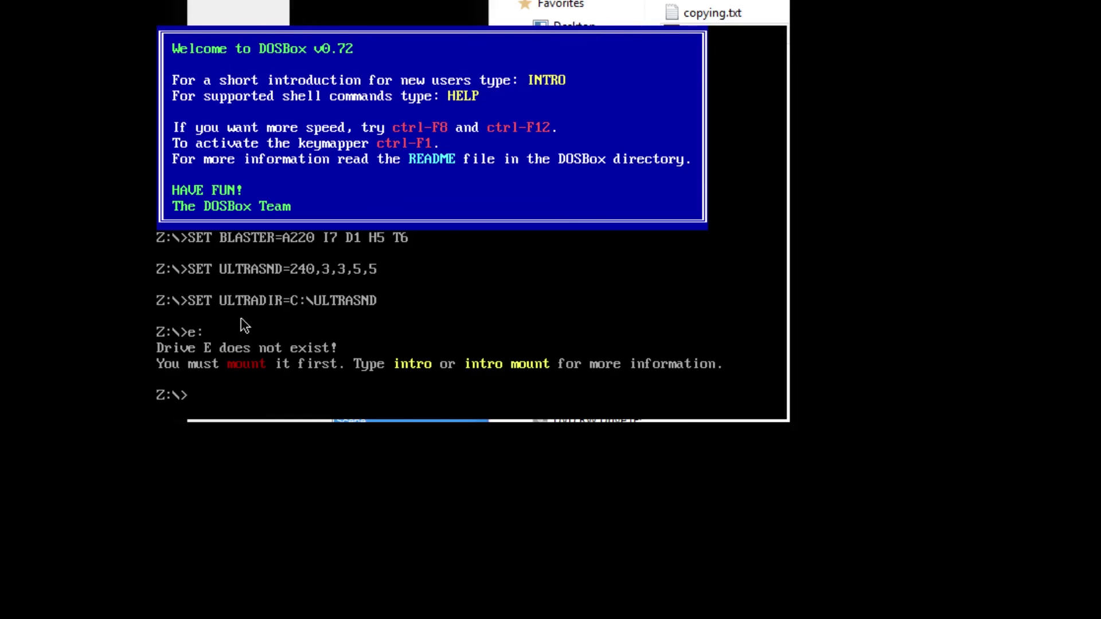
text(mount e: e:\)
key(Return)
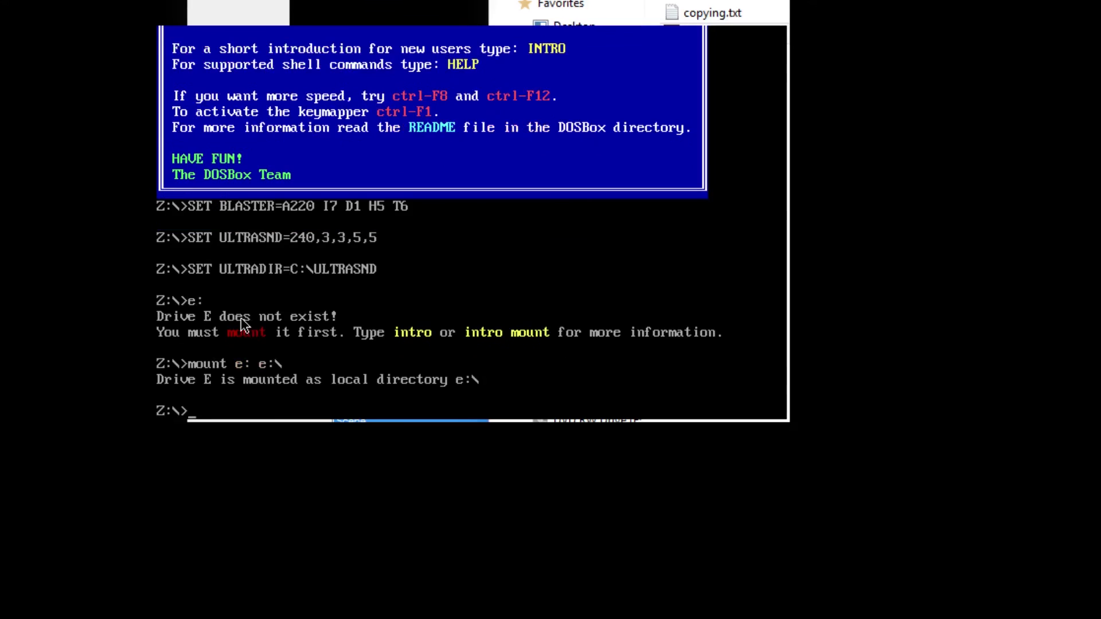
Step: Switch to drive E and list its contents
text(e:)
key(Return)
text(dir)
key(Return)
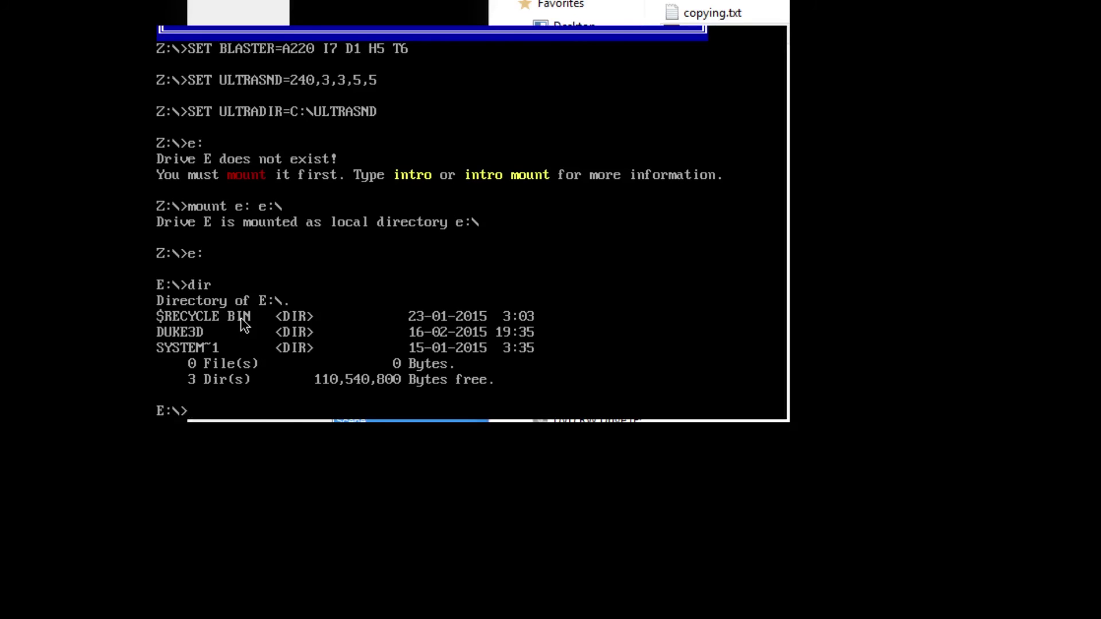
Step: Change to the duke3d folder and list its files
text(cd duke3d)
key(Return)
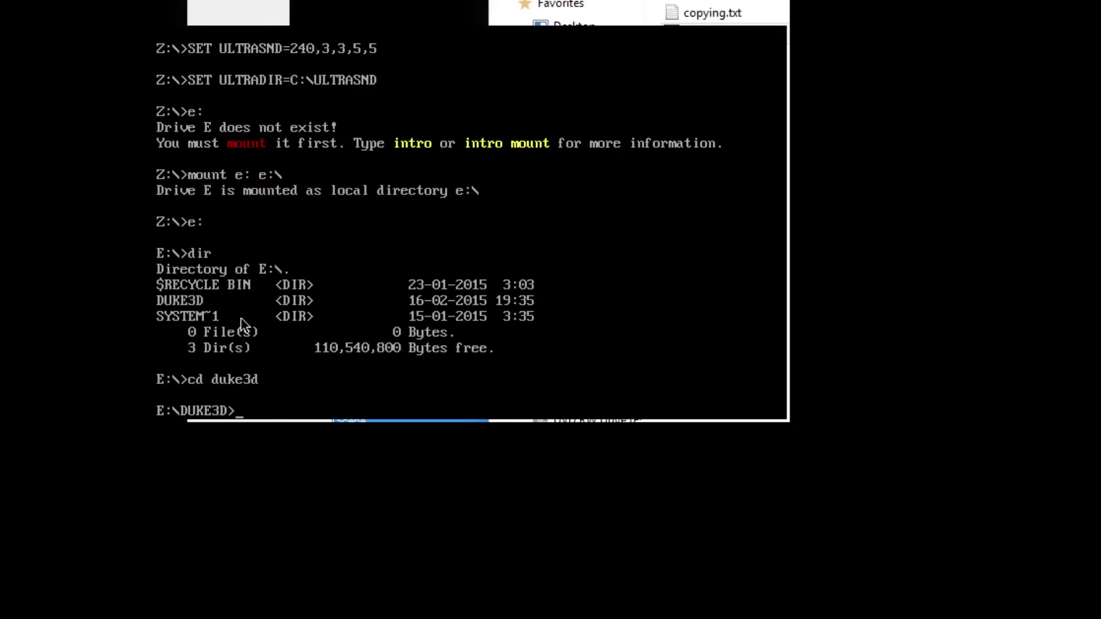
text(dir)
key(Return)
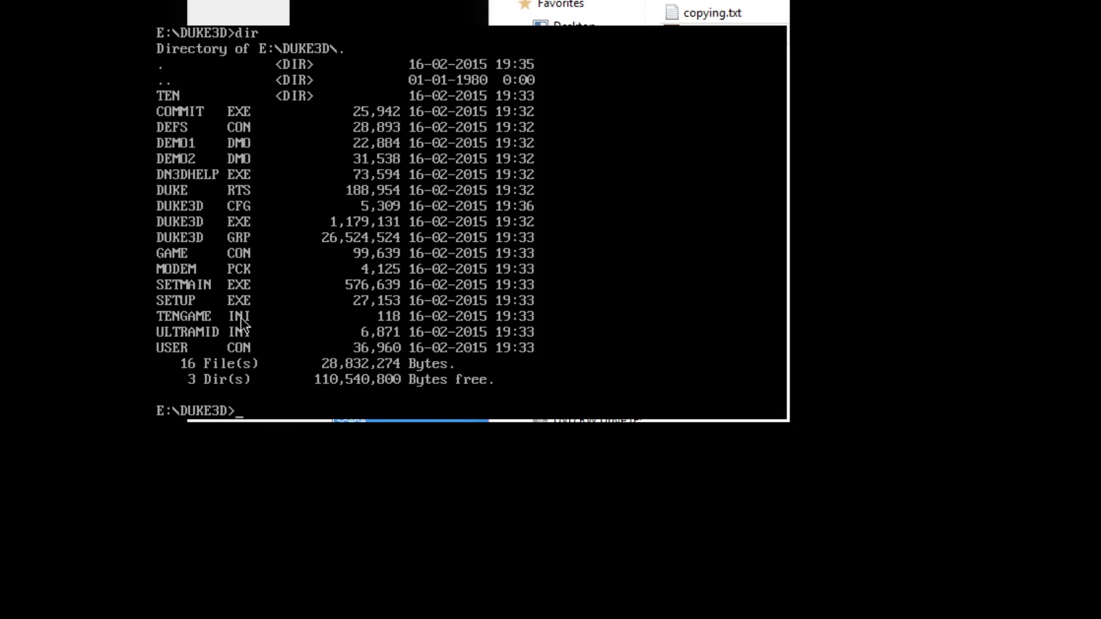
Step: Run setup, look through its main menu entries, and exit while saving the settings
text(setup)
key(Return)
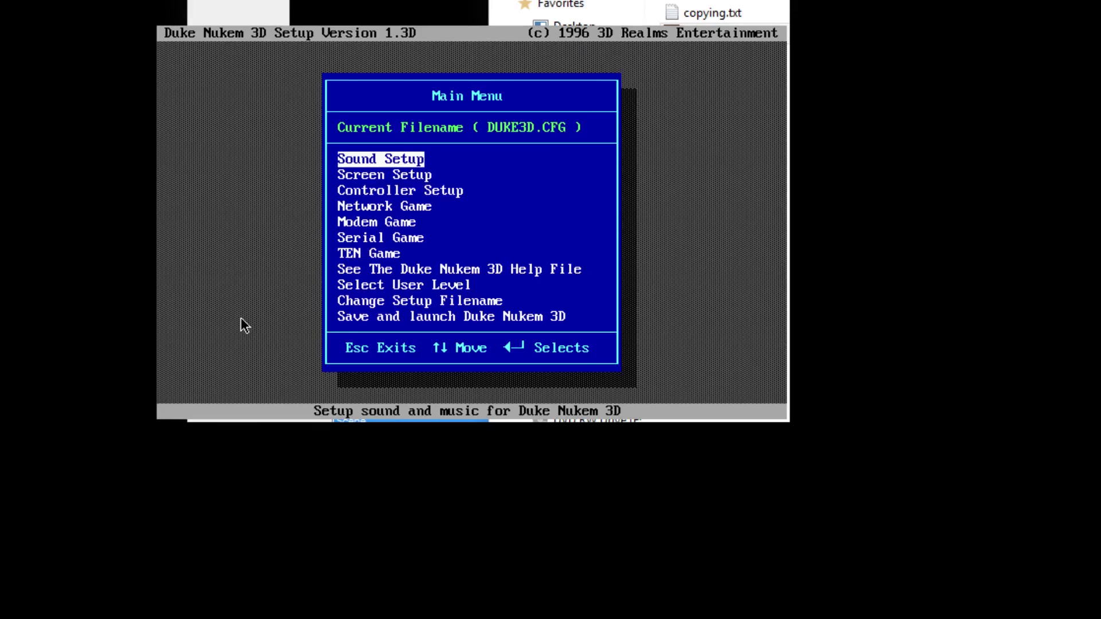
key(Down)
key(Down)
key(Down)
key(Down)
key(Down)
key(Down)
key(Down)
key(Down)
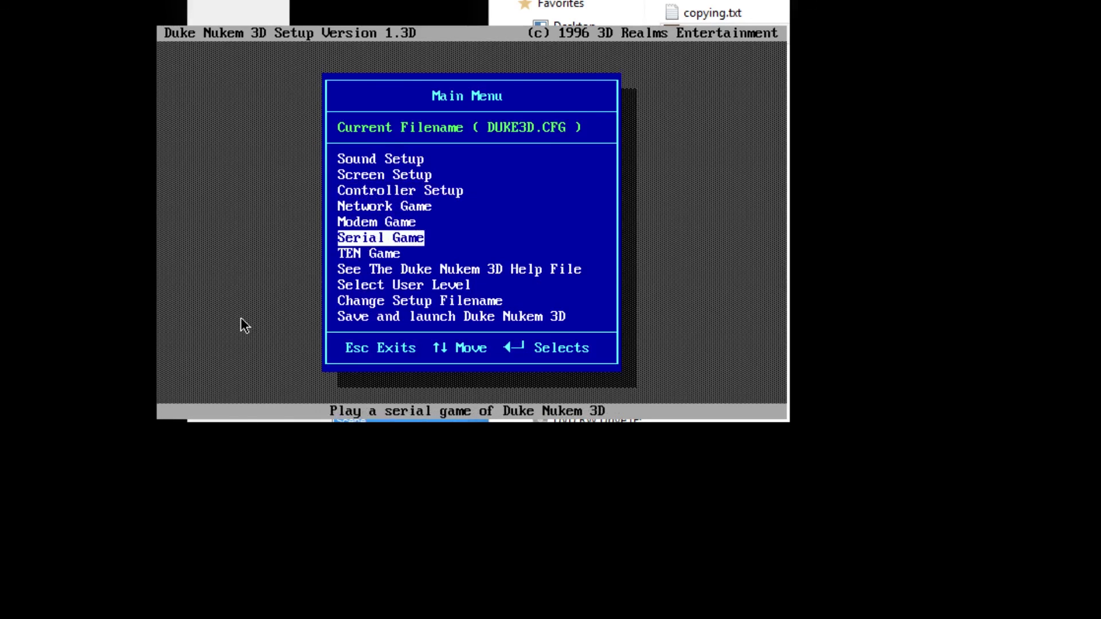
key(Down)
key(Down)
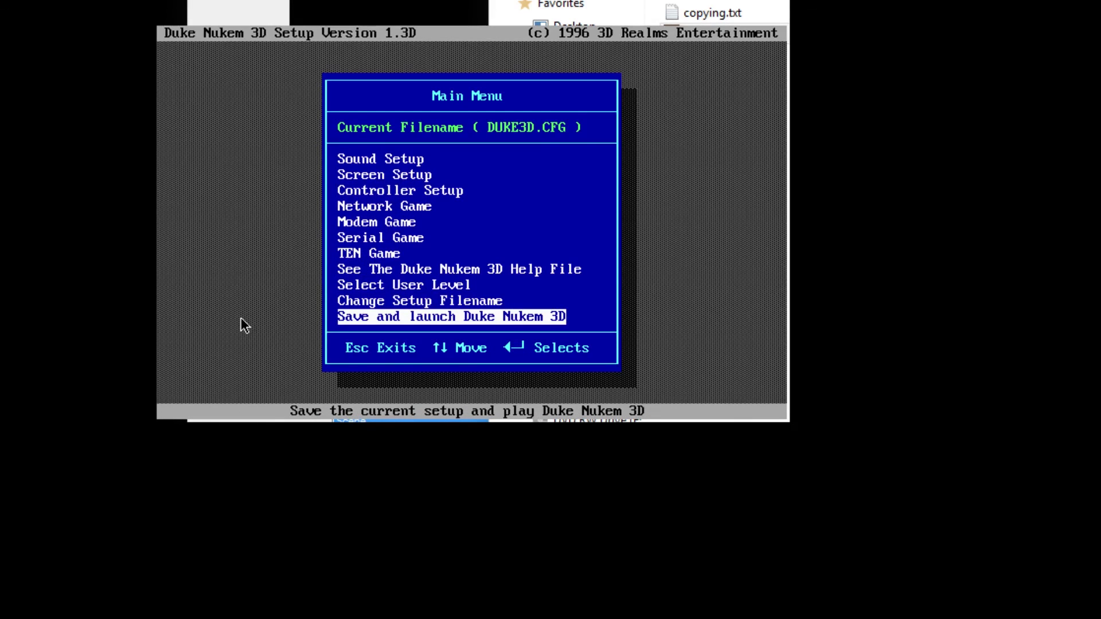
key(Escape)
key(Return)
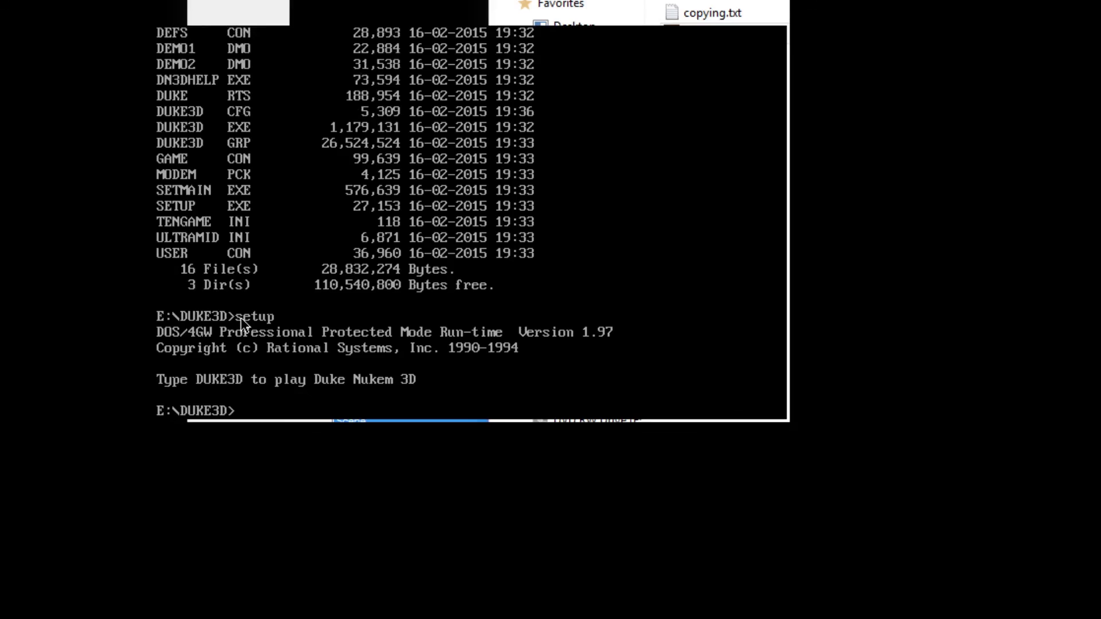
Step: Launch Duke Nukem 3D with the duke3d command
text(duke3d)
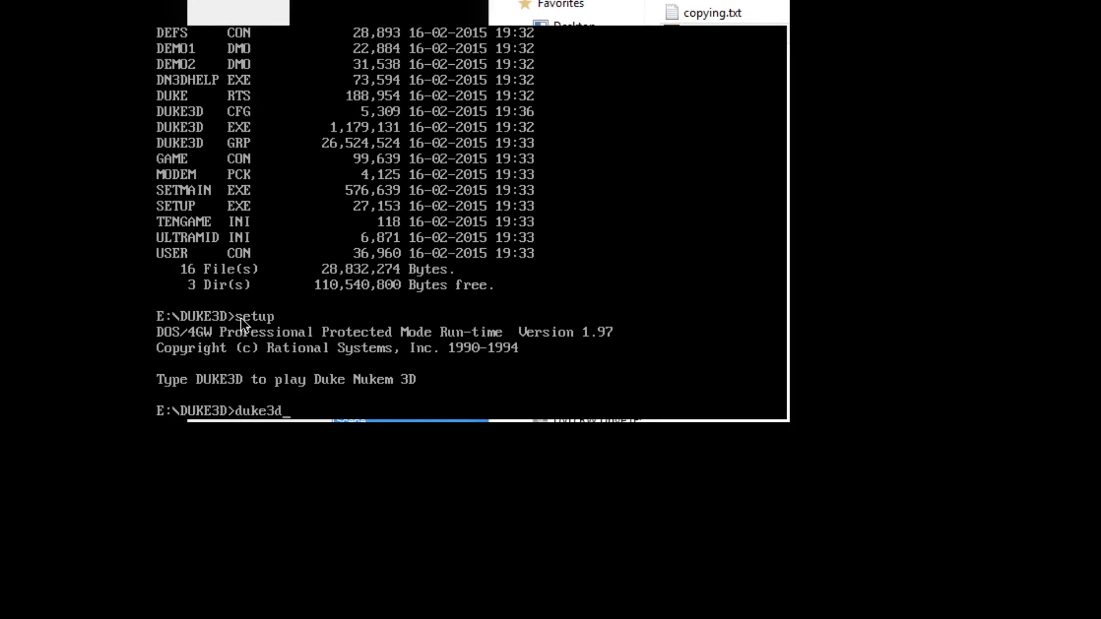